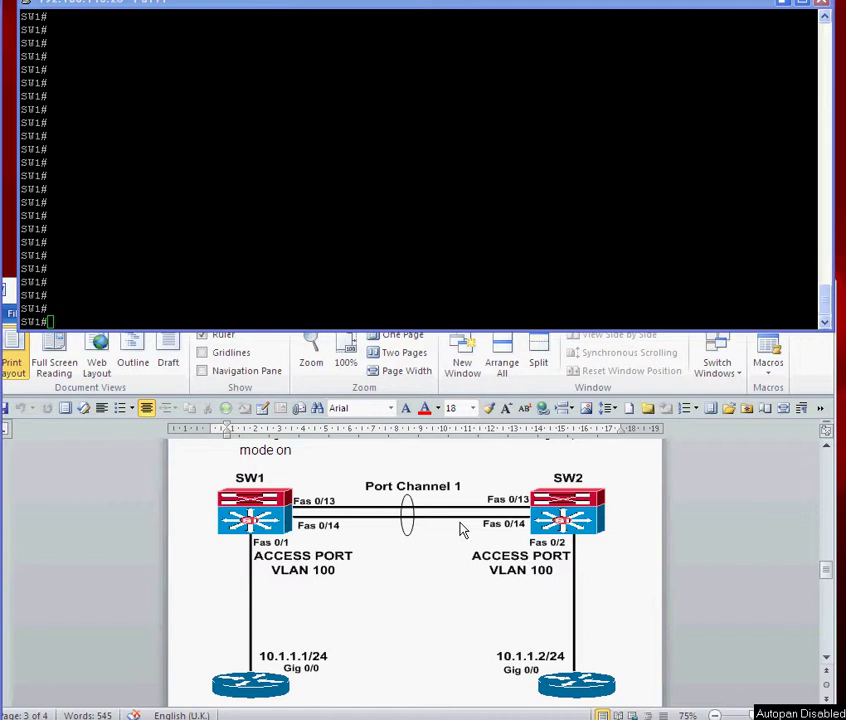
- Focus the PuTTY window showing the SW1 privileged prompt
left_click(379, 255)
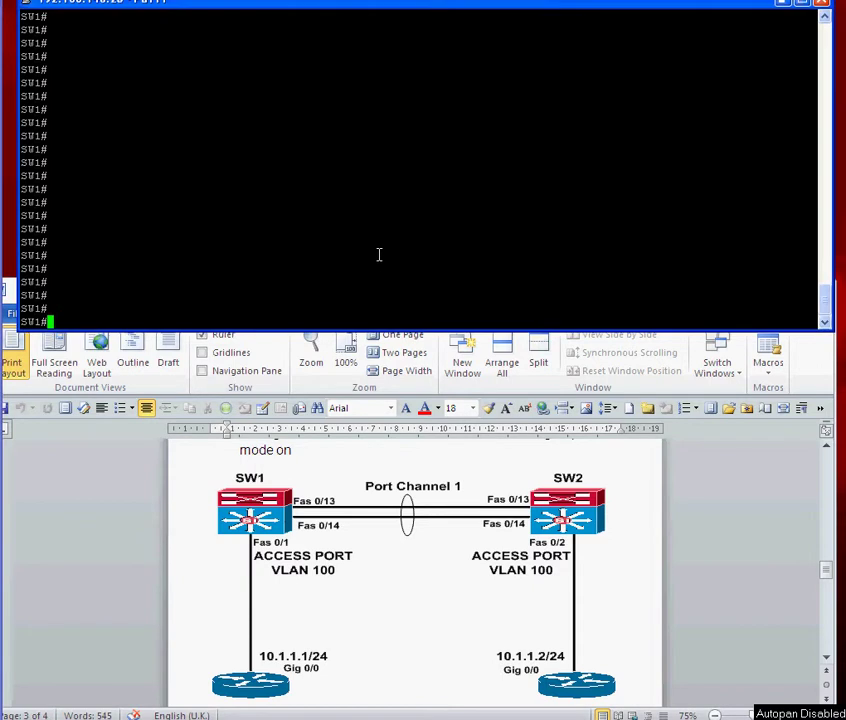
- Show SW1's running config for FastEthernet0/13, then for FastEthernet0/14
type("sh run inter")
key("Tab")
type("fas")
key("Tab")
type("0/13")
key("Return")
key("Up")
key("BackSpace")
type("4")
key("Return")
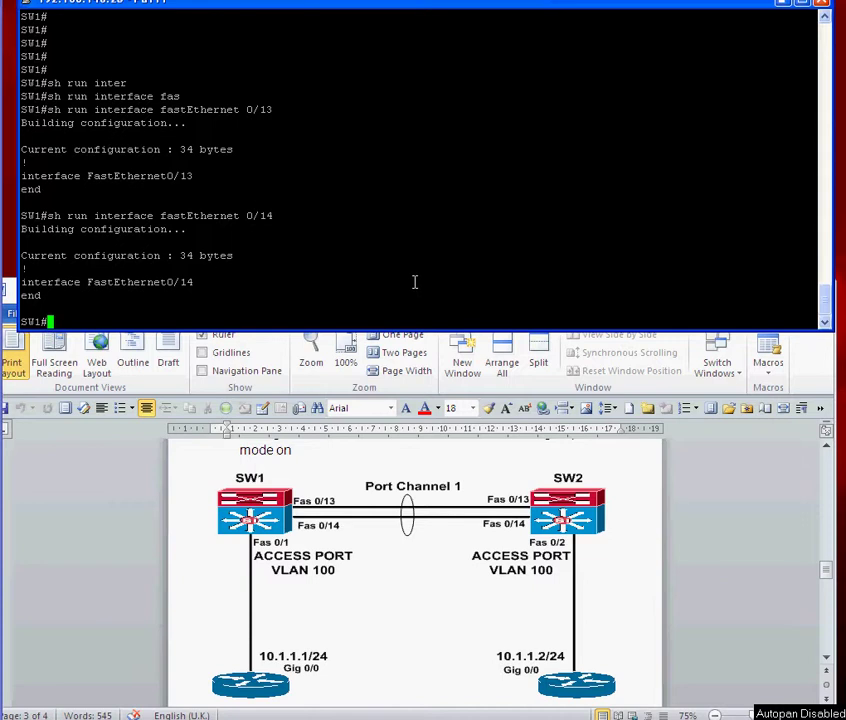
- Enter global configuration and select interface range FastEthernet0/13-14 on SW1
type("conf t")
key("Return")
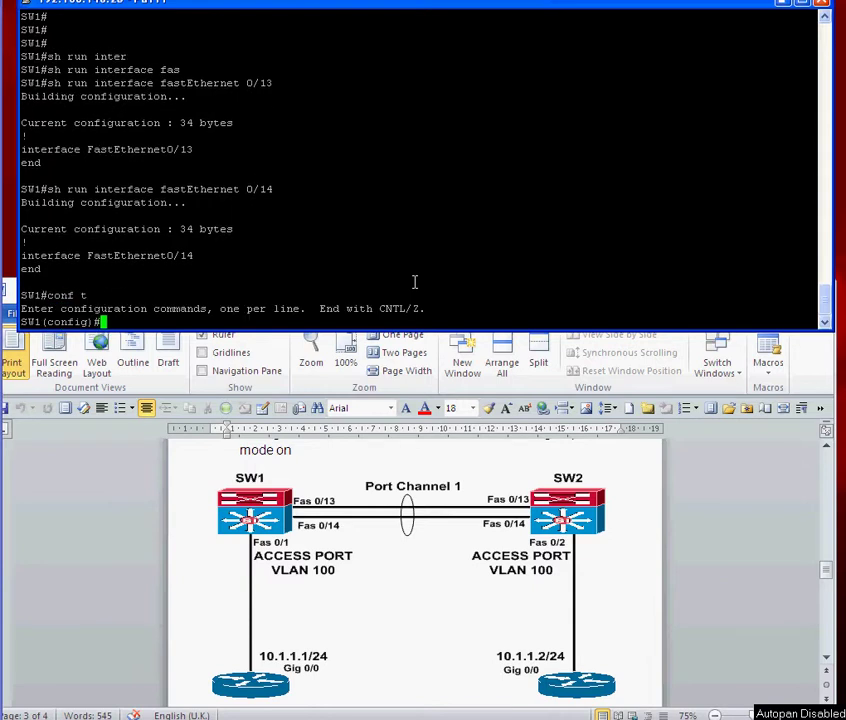
type("inter")
key("Tab")
type("rang")
key("Tab")
key("Tab")
key("BackSpace")
key("Tab")
type("fas")
key("Tab")
type("0/13-14")
key("Return")
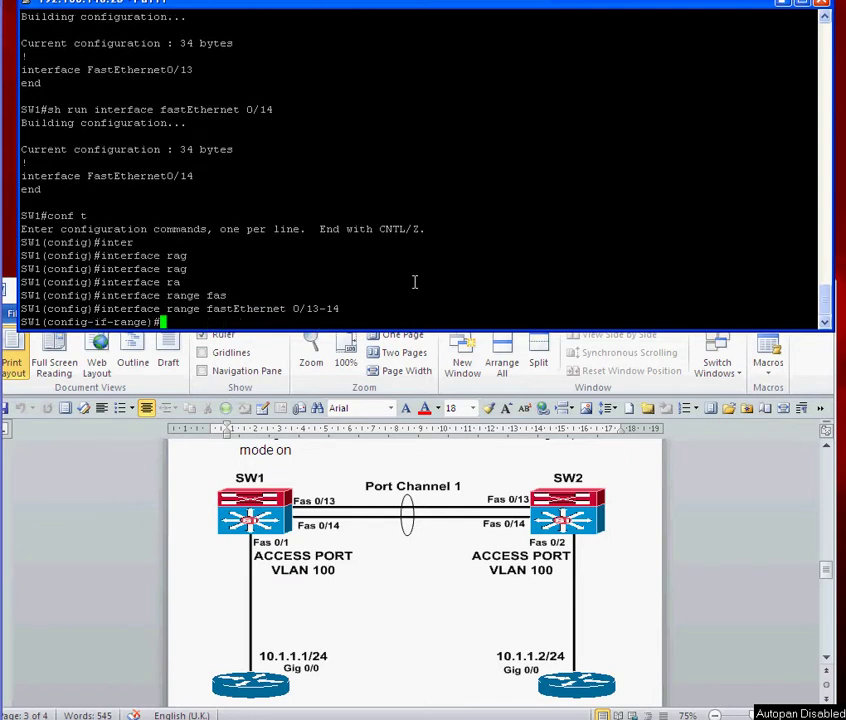
- List the channel-group 1 mode options, highlighting the passive and desirable descriptions
type("ch")
key("Tab")
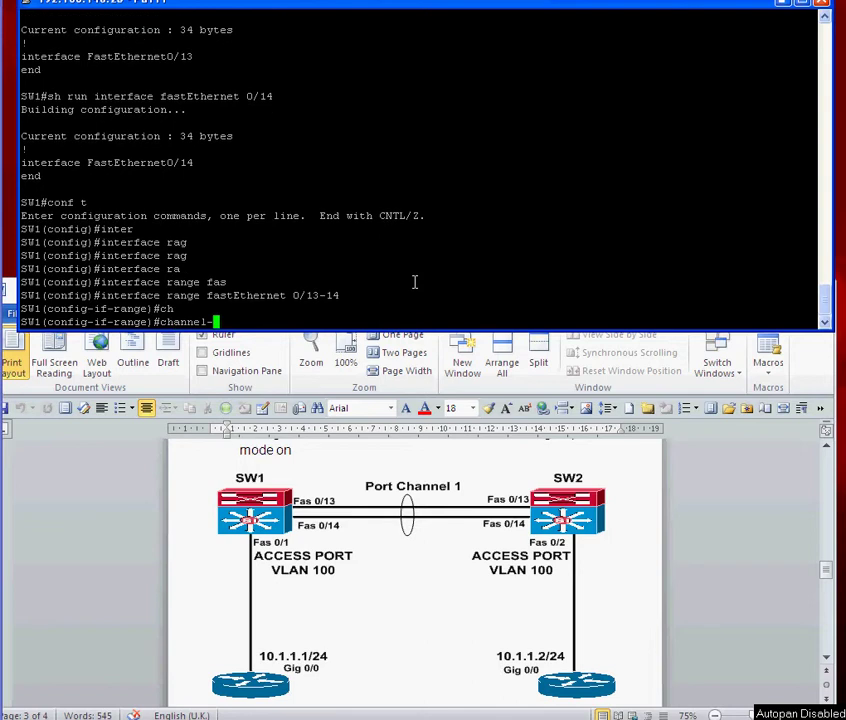
type("g")
key("Tab")
type("1 mod")
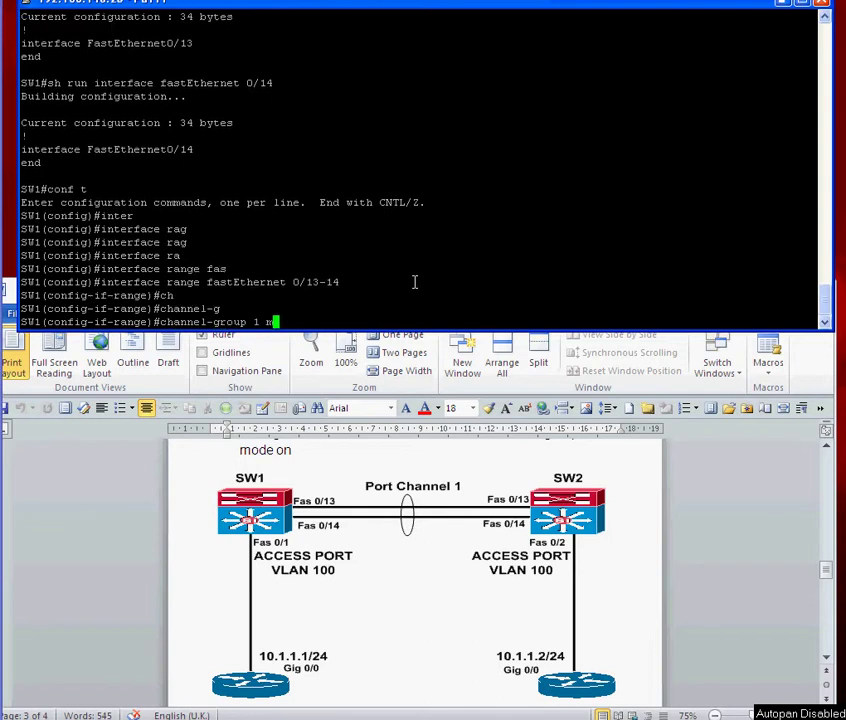
key("Tab")
type("?")
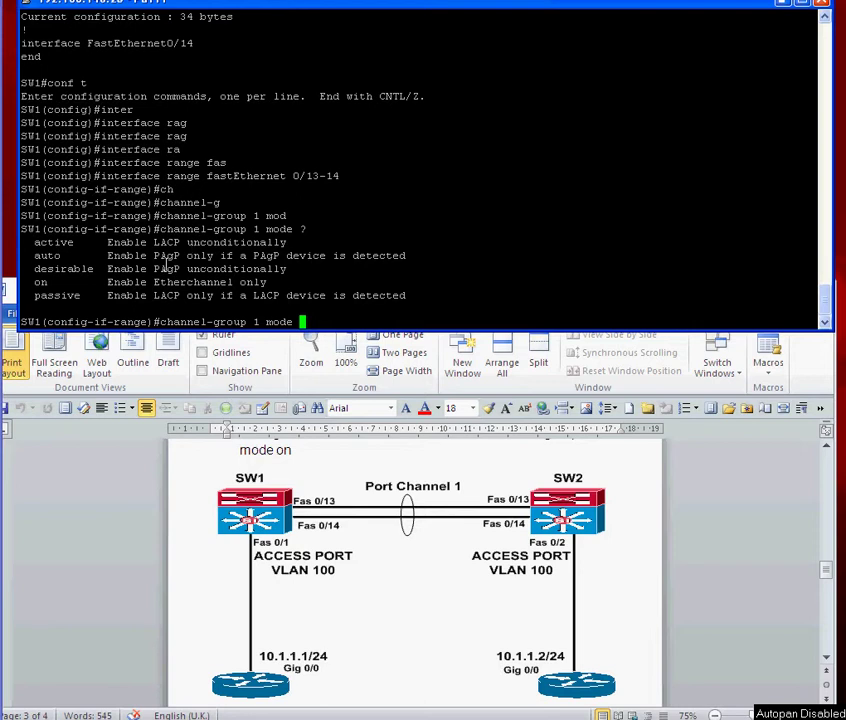
left_click_drag(37, 292, 251, 295)
double_click(58, 269)
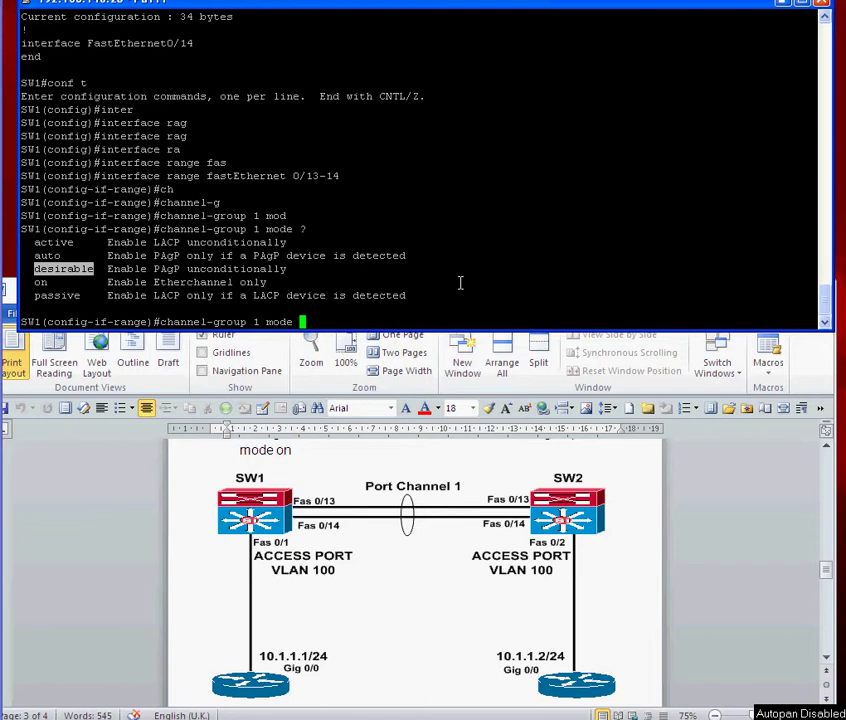
left_click(519, 301)
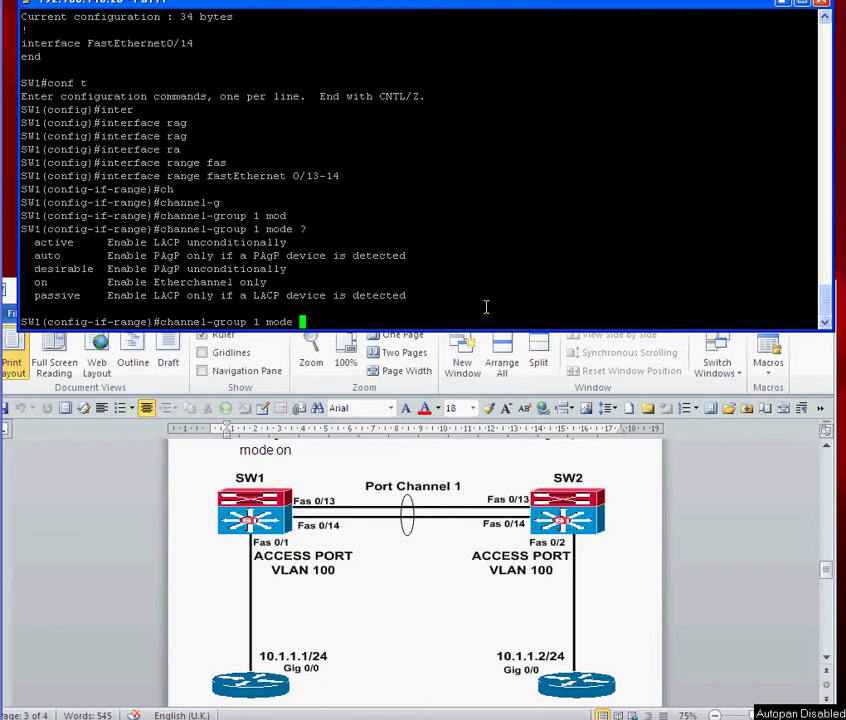
- Apply channel-group 1 mode desirable to the port range
type("des")
key("Tab")
key("Return")
key("BackSpace")
- Enter interface Port-channel 1 and set its trunk encapsulation to dot1q
type("int po 1")
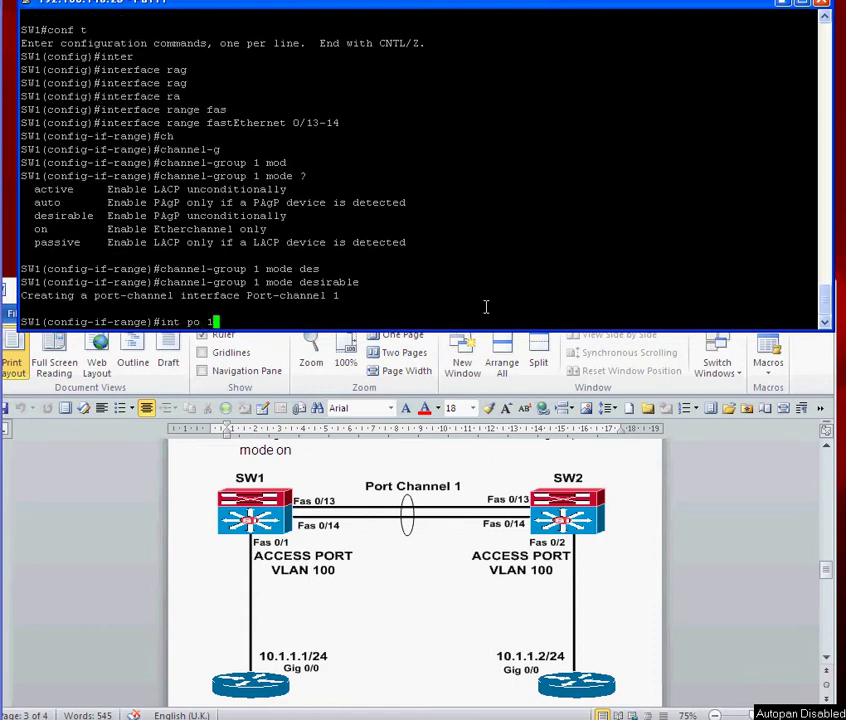
key("Return")
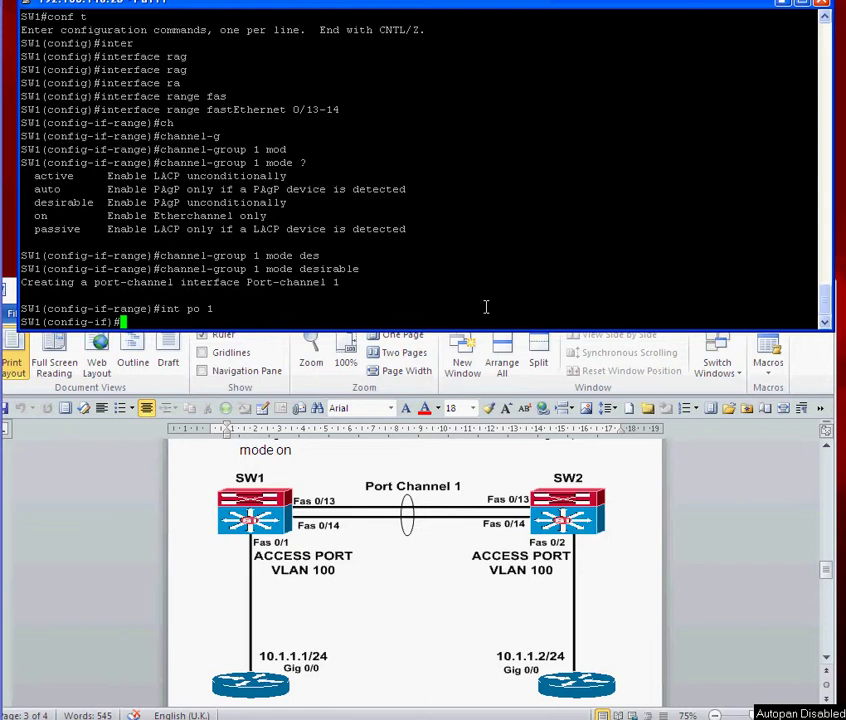
type("sw")
key("Tab")
type("tr")
key("Tab")
type("e")
key("Tab")
type("d")
key("Tab")
key("Return")
- Set Port-channel 1 to switchport mode trunk and exit configuration mode
type("sw")
key("Tab")
type("mod")
key("Tab")
type("tr")
key("Tab")
key("Return")
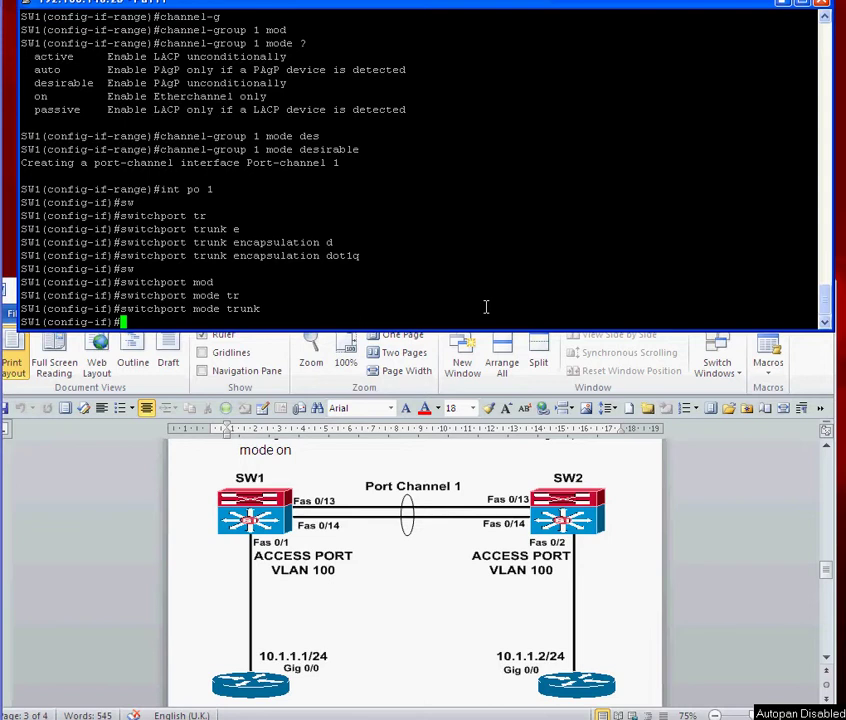
key("ctrl+z")
key("Return")
key("Return")
- Enter the show etherchannel summary command on SW1
type("sh eth")
key("Tab")
type("sum")
key("Tab")
key("Return")
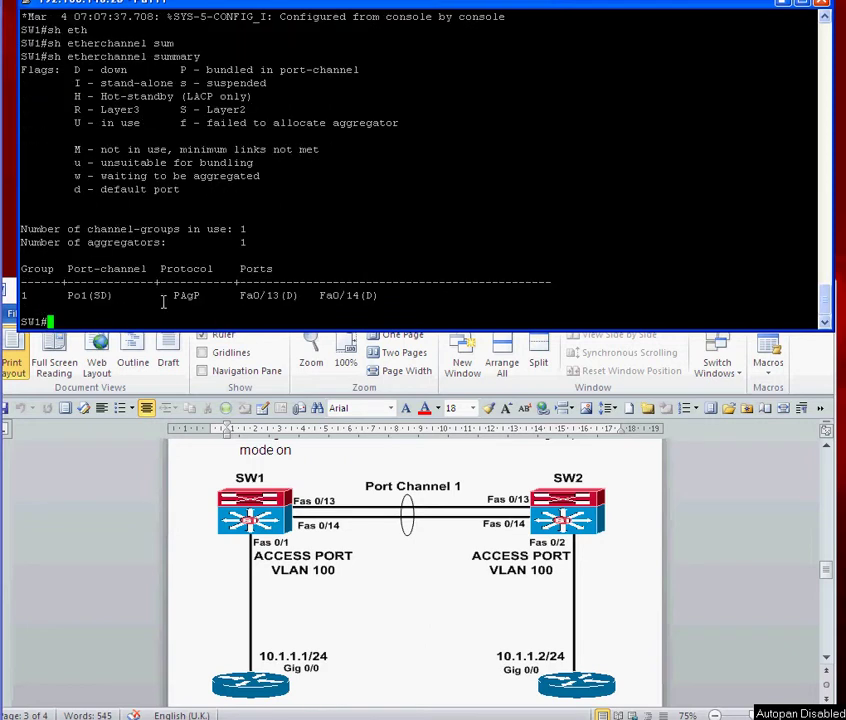
left_click_drag(174, 295, 200, 295)
left_click_drag(240, 295, 390, 296)
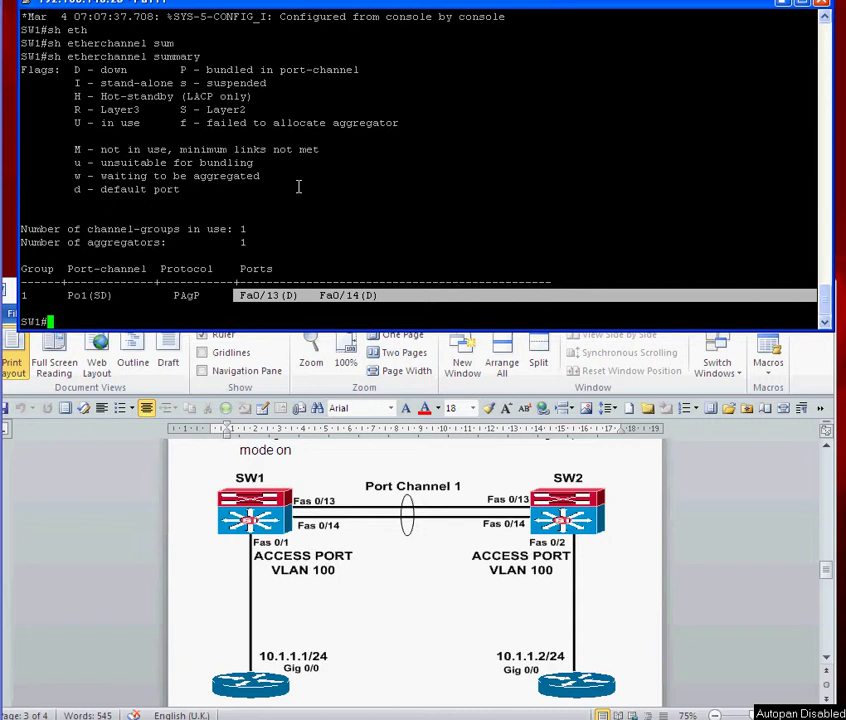
left_click_drag(70, 70, 126, 70)
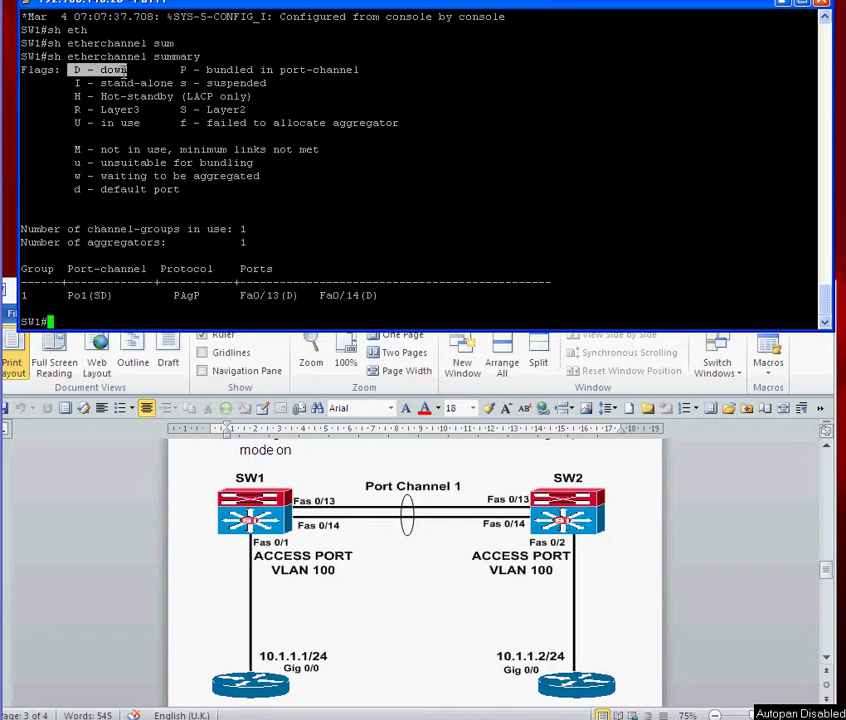
left_click(385, 232)
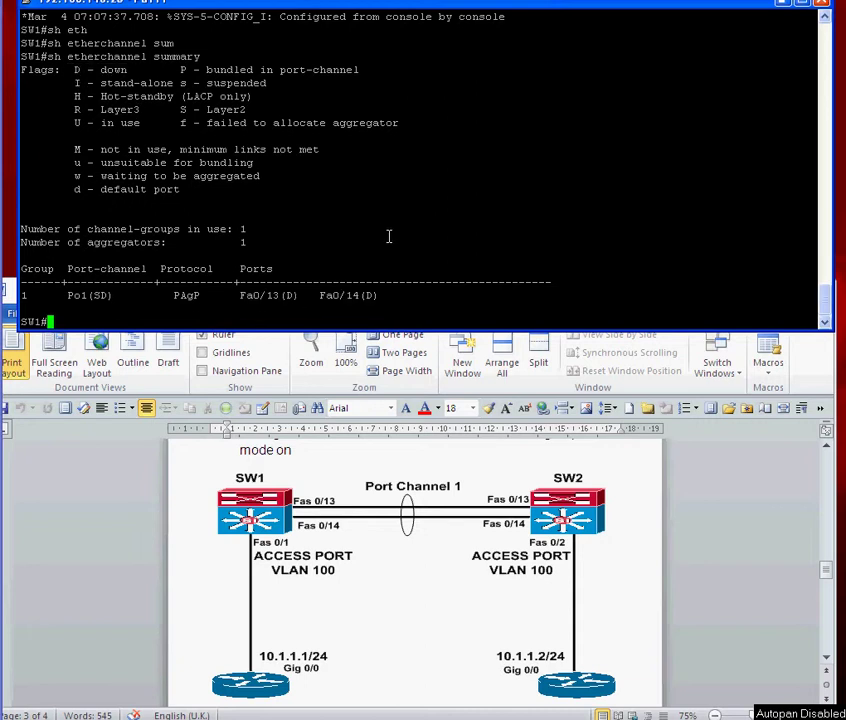
key("Return")
key("Return")
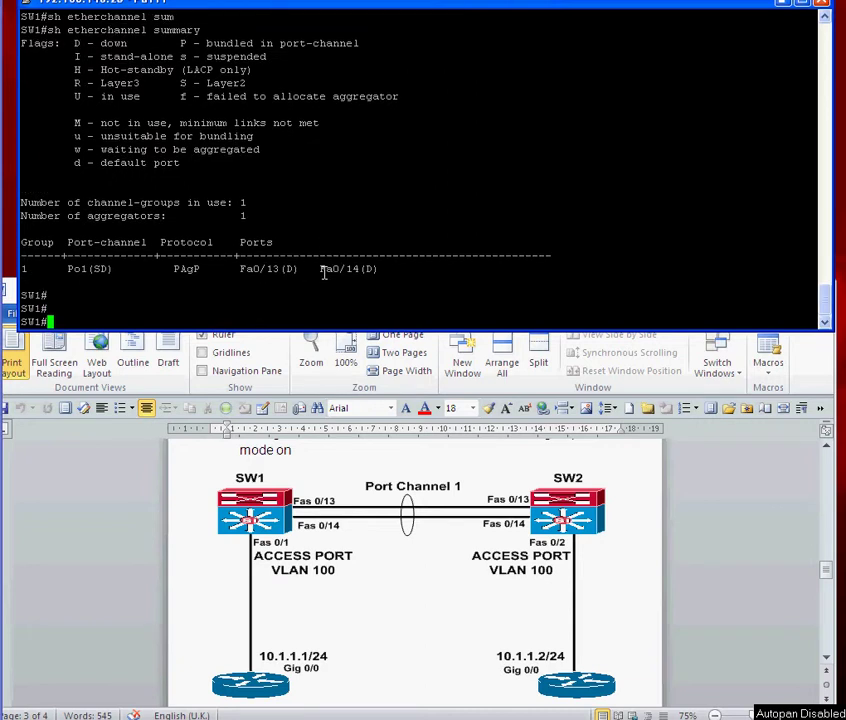
- Resume connection 2 to SW2 and show its FastEthernet0/13 running config
key("ctrl+shift+6")
type("x")
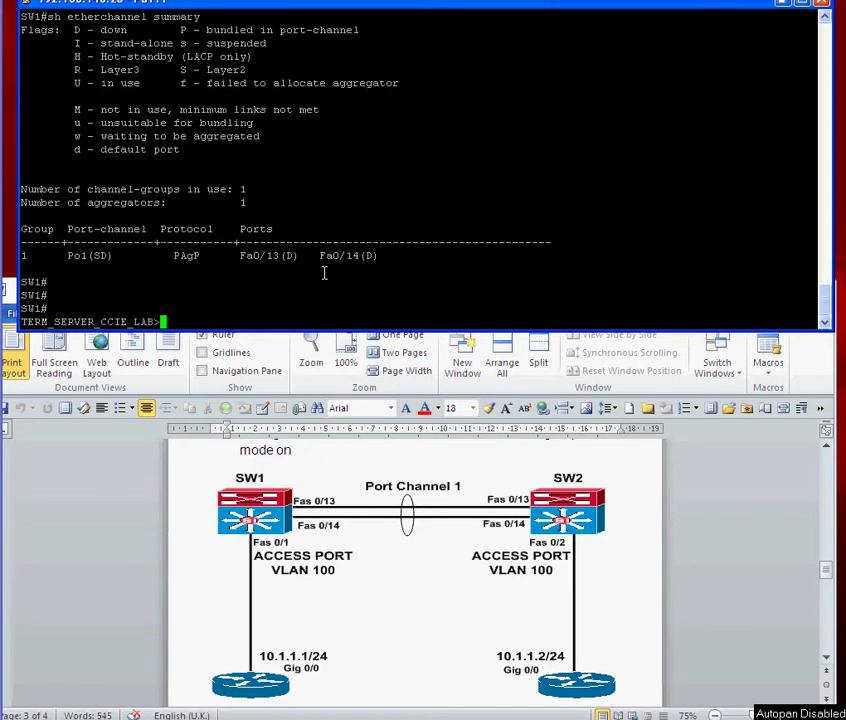
type("2")
key("Return")
key("Return")
type("sh run inter")
key("Tab")
type("fas")
key("Tab")
type("0/13")
- Show SW2's FastEthernet0/14 running config and enter global configuration with conf t
key("Return")
key("Up")
key("BackSpace")
type("4")
key("Return")
type("conf t")
- Select interface range FastEthernet0/13-14 on SW2
key("Return")
type("int ran")
key("Tab")
type("fas")
key("Tab")
type("0/13-14")
key("Return")
- Enter channel-group 1 mode auto for the range, correcting a mistyped keyword
type("cha")
key("Tab")
type("1 mod")
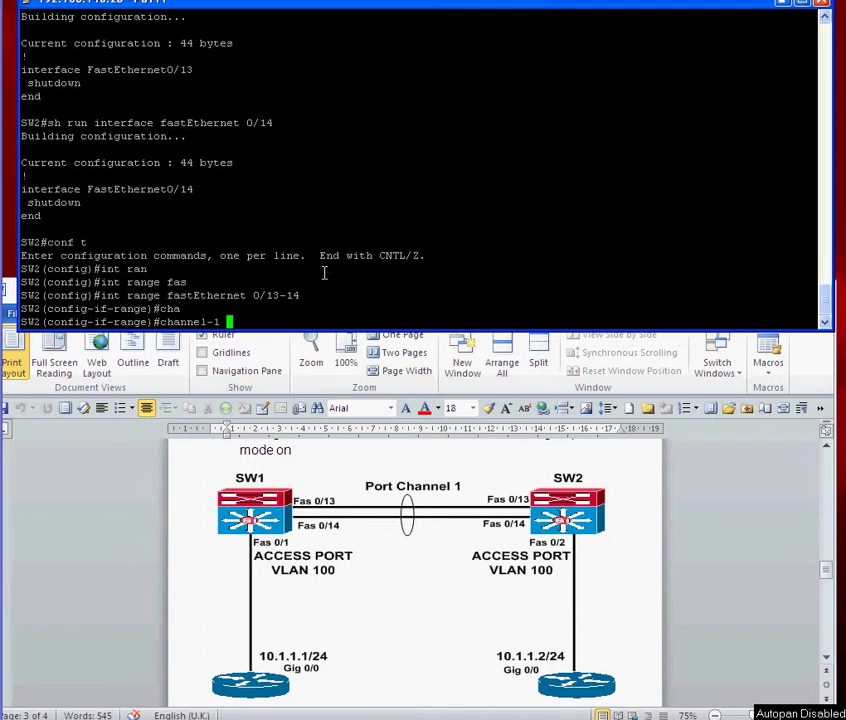
key("Tab")
key("BackSpace")
key("BackSpace")
key("BackSpace")
key("BackSpace")
key("BackSpace")
key("Tab")
type("1")
key("Tab")
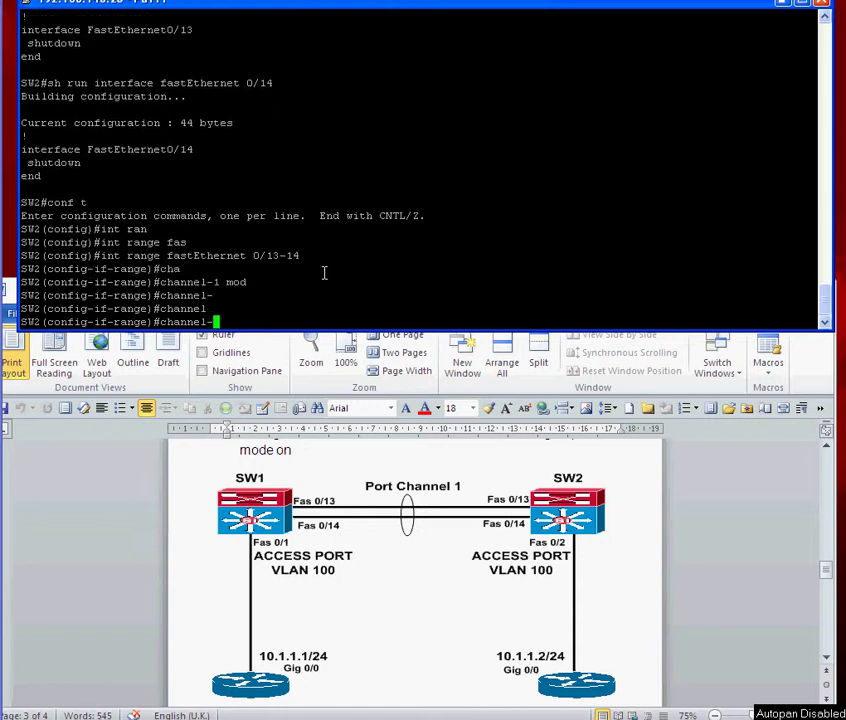
type("g")
key("Tab")
type("1 mo")
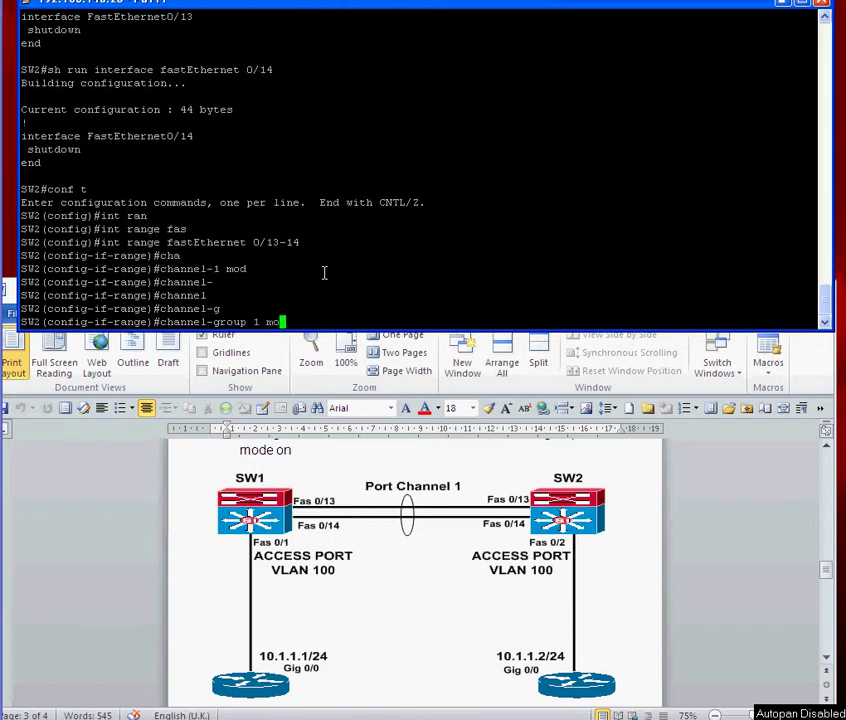
key("Tab")
type("?")
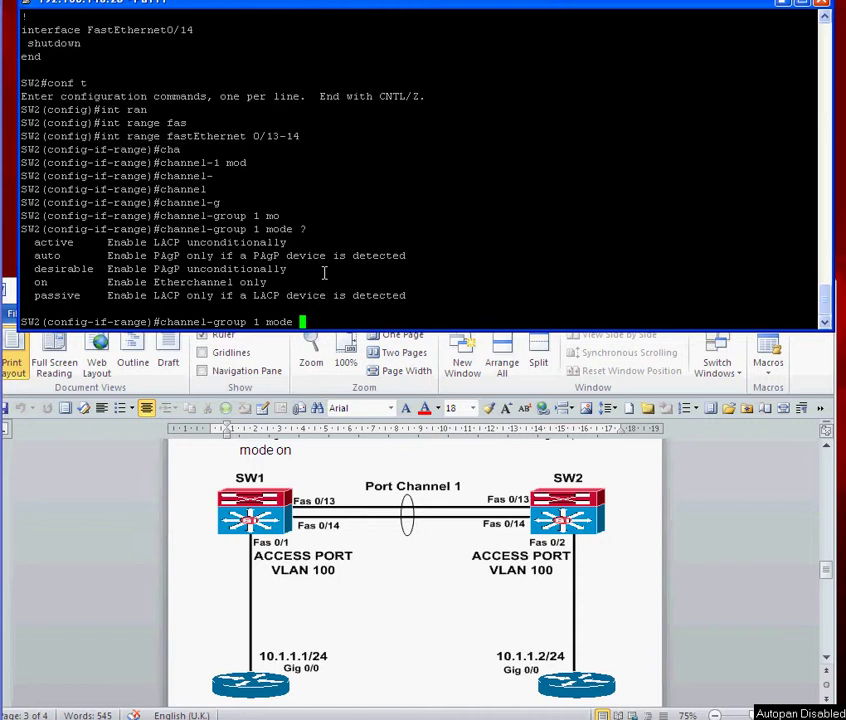
type("au")
key("Tab")
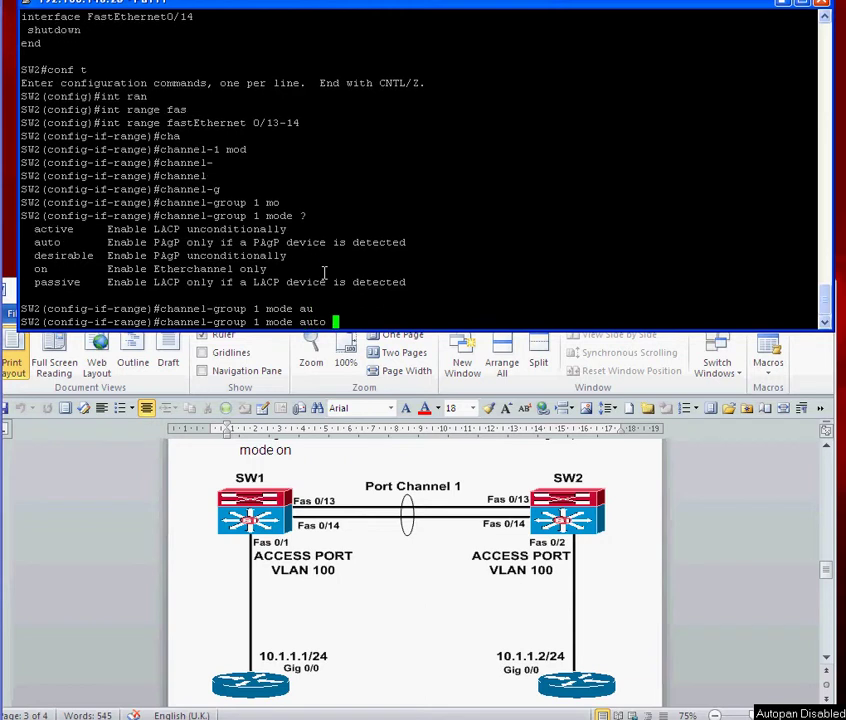
- Apply PAgP auto mode to the range and enter interface Port-channel 1
key("Return")
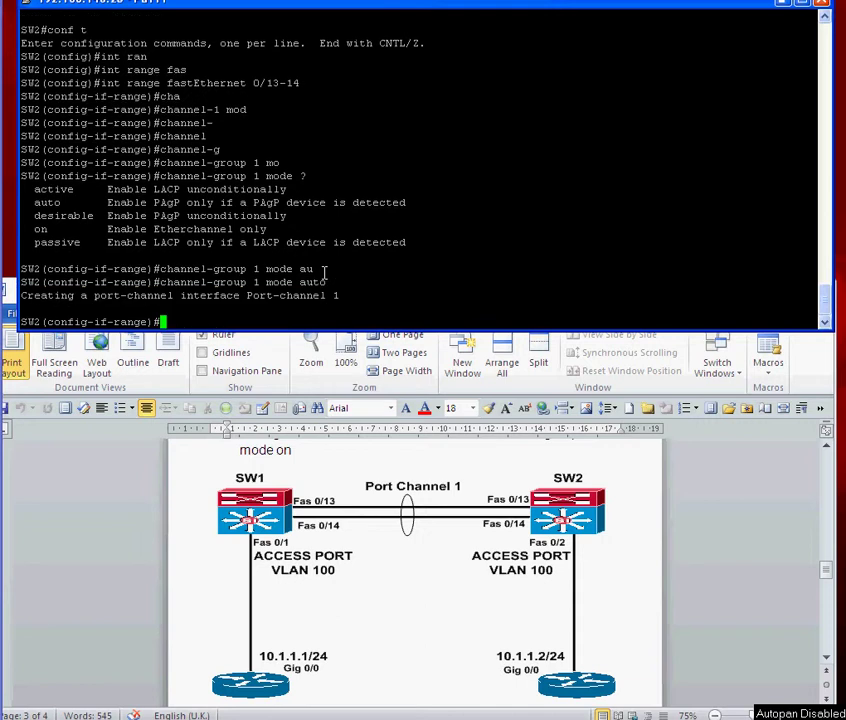
type("int po 1")
key("Return")
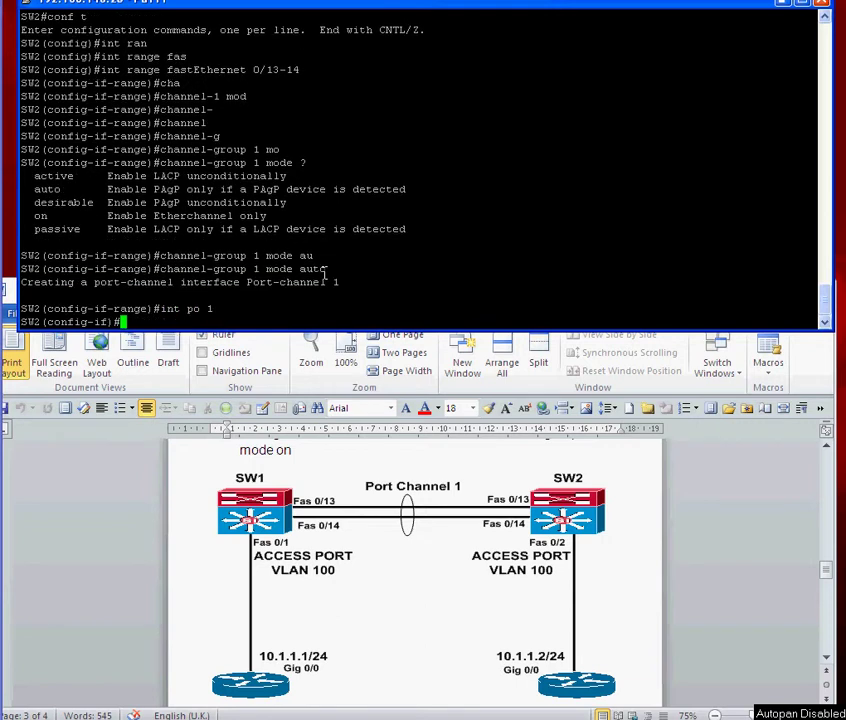
type("en")
key("Tab")
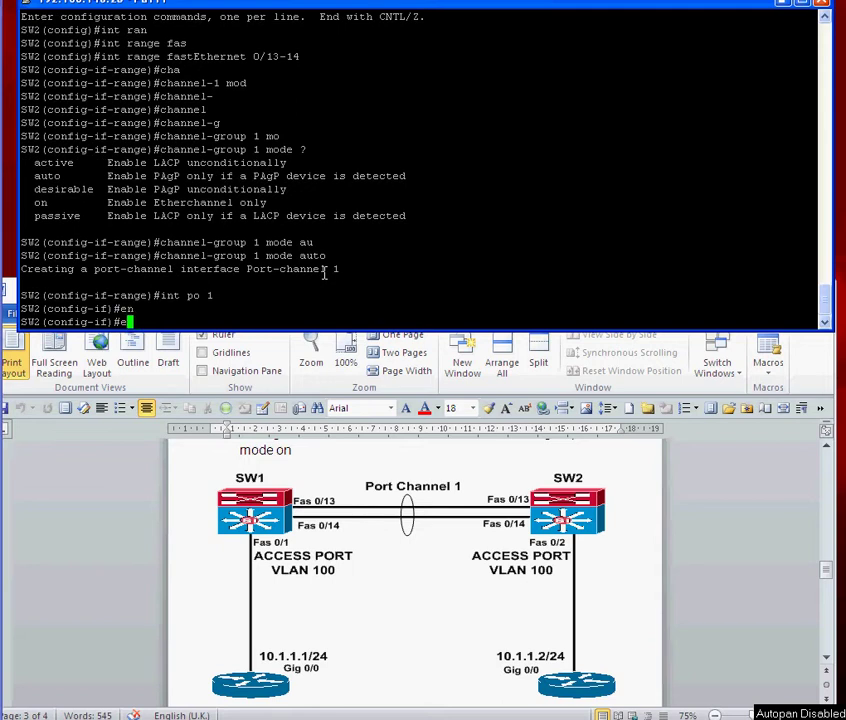
key("BackSpace")
- Set SW2's Port-channel 1 trunk encapsulation to dot1q
type("sw")
key("Tab")
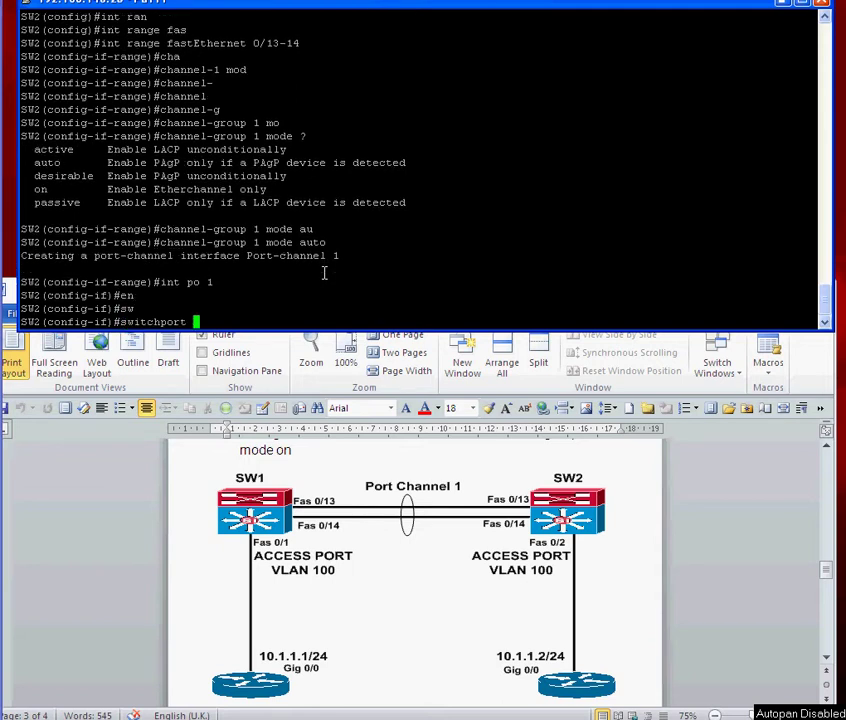
type("tr")
key("Tab")
type("e")
key("Tab")
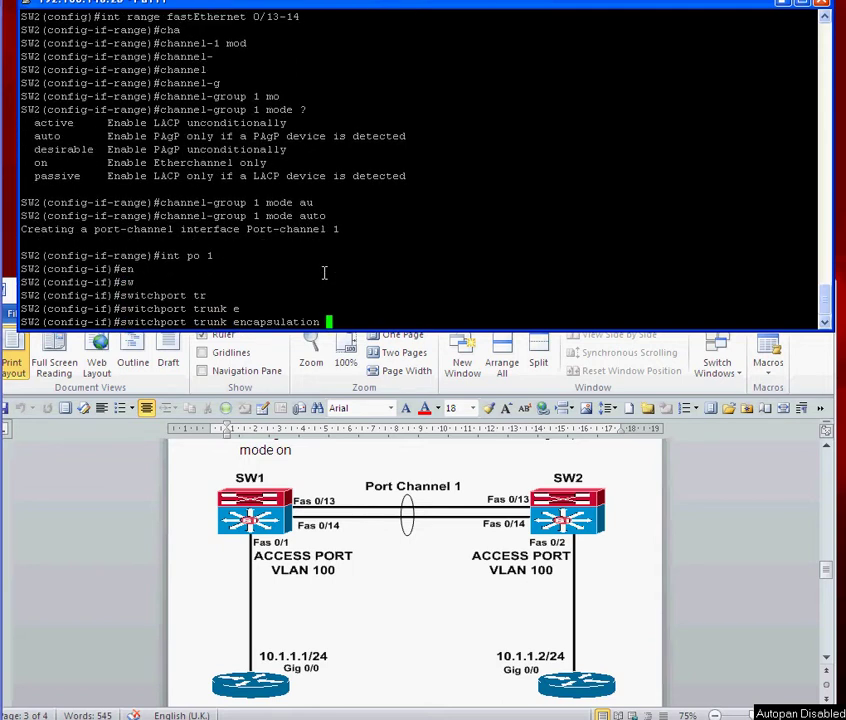
type("do")
key("Tab")
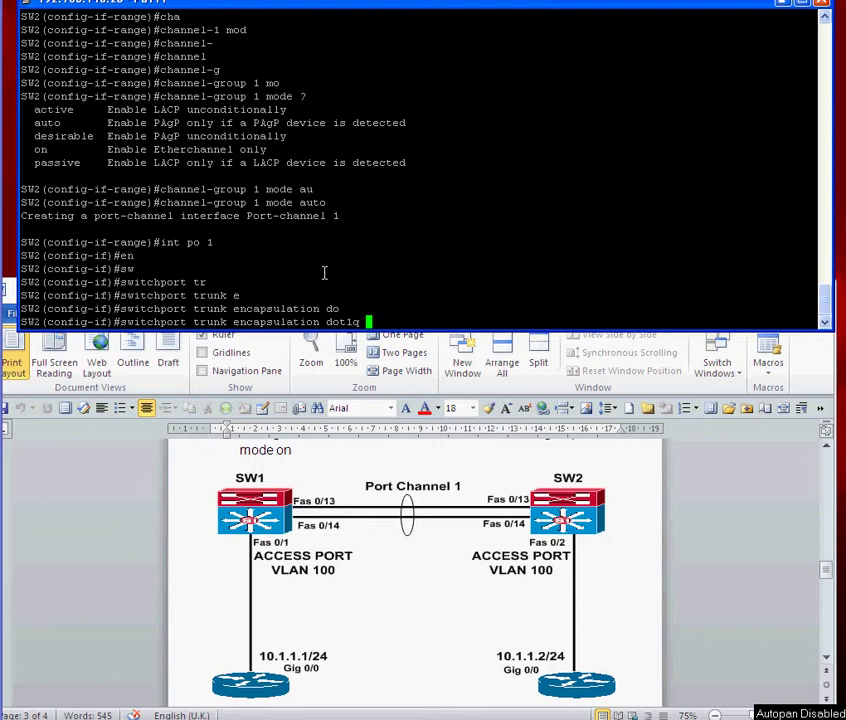
key("Return")
- Set Port-channel 1 to switchport mode trunk and exit configuration mode
type("sw")
key("Tab")
type("mod")
key("Tab")
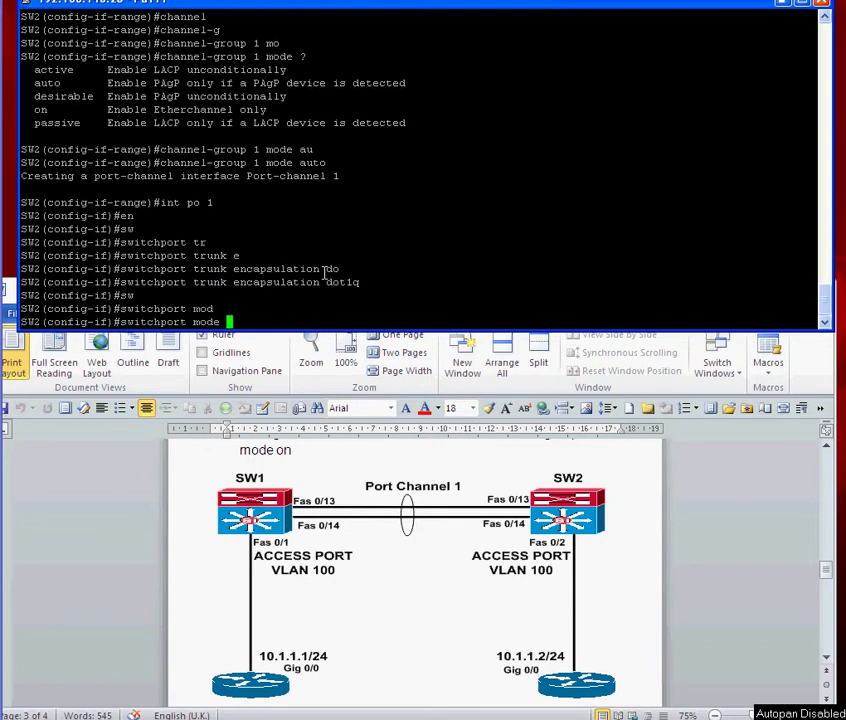
type("tru")
key("Tab")
key("Return")
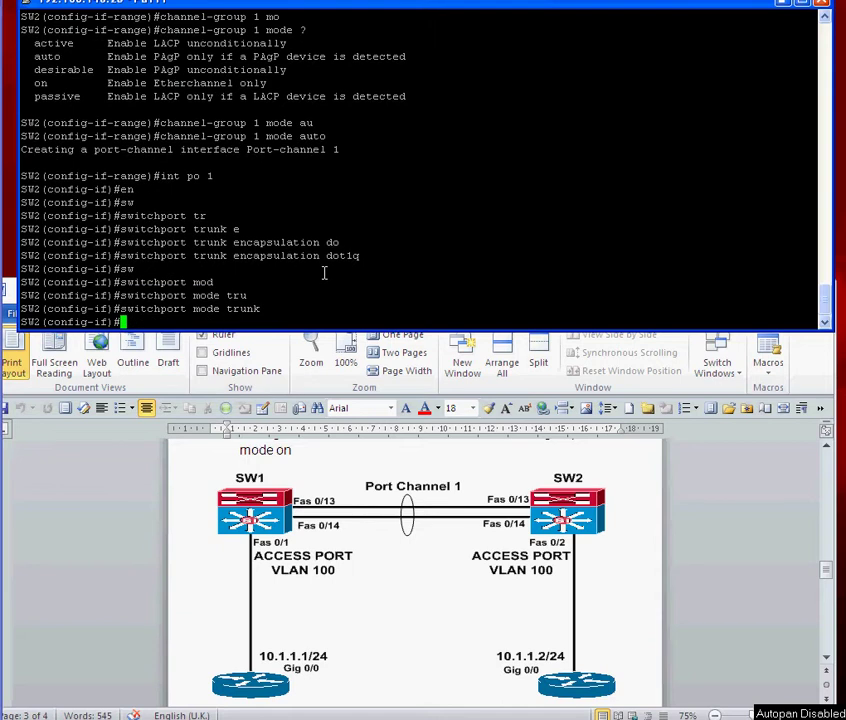
key("ctrl+z")
- Display SW2's show etherchannel summary
type("sh e")
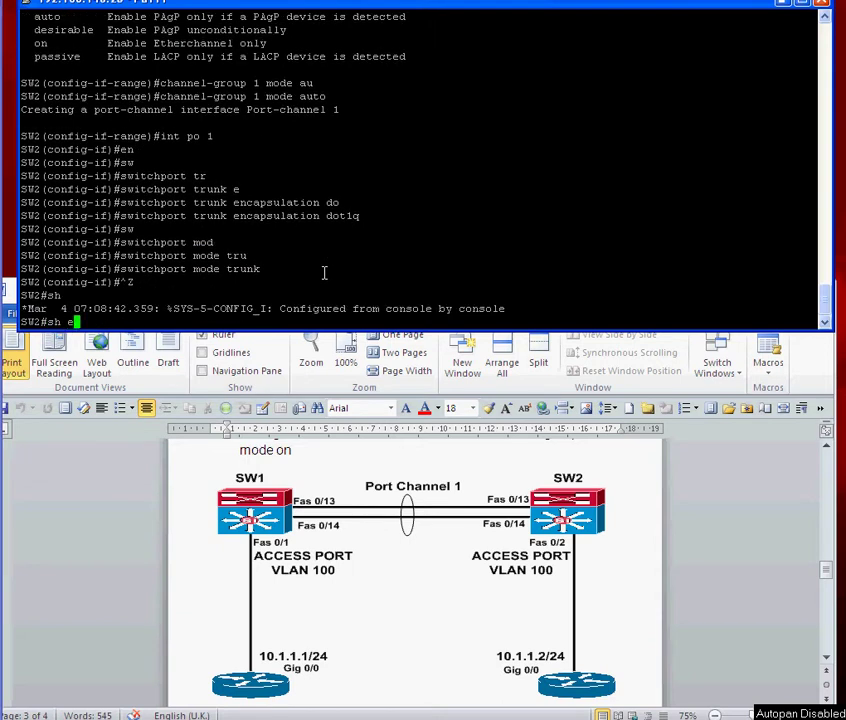
type("th")
key("Tab")
type("sum")
key("Tab")
key("Return")
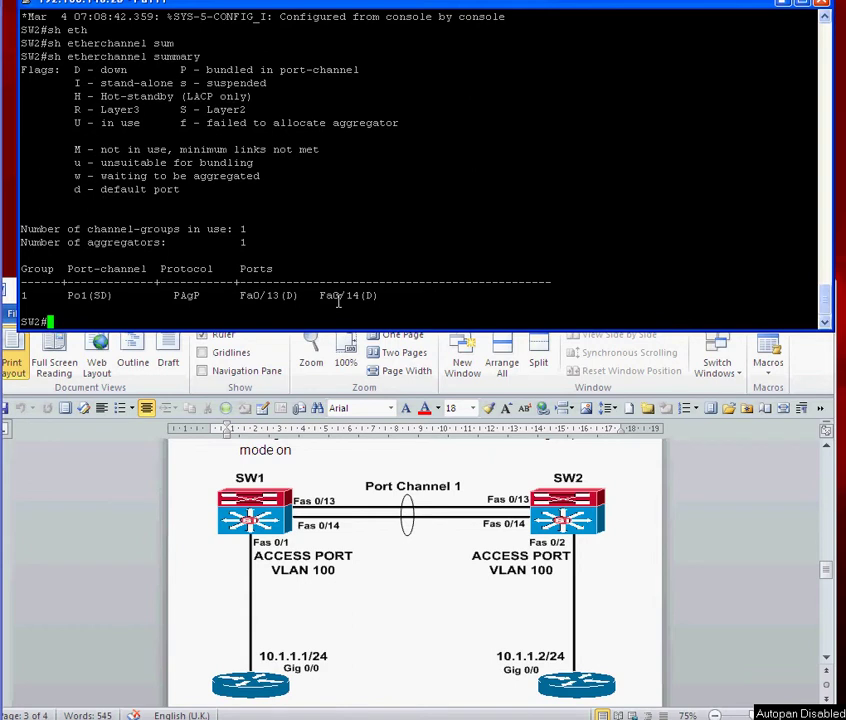
- Display show interfaces port-channel 1 switchport on SW2
type("sh inter")
key("Tab")
type("po")
key("Tab")
key("BackSpace")
key("BackSpace")
key("Tab")
type("po 1 ")
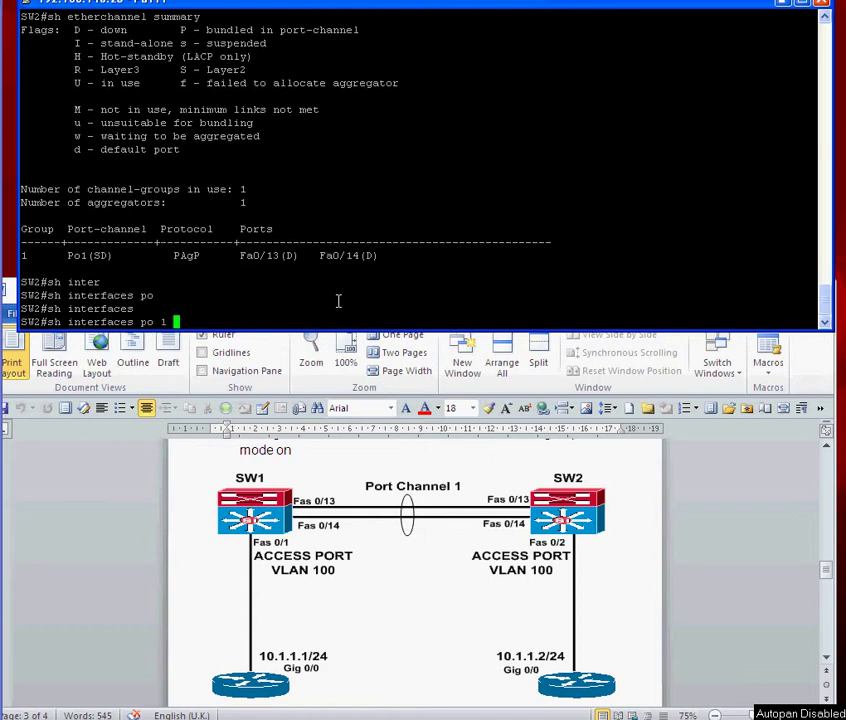
type("sw")
key("Tab")
key("Return")
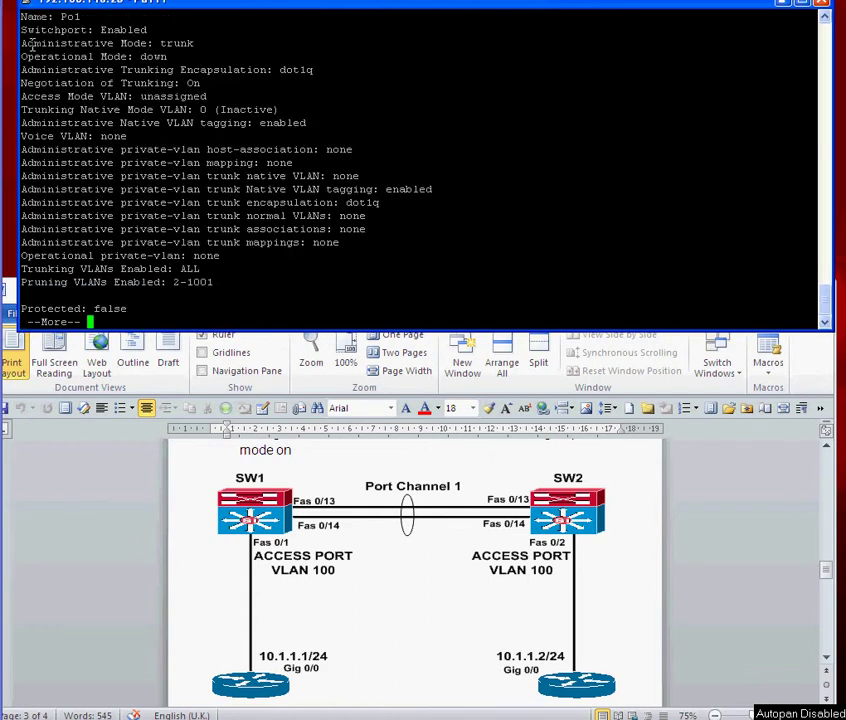
- Highlight Po1's administrative trunk, operational down and dot1q lines, then rerun the switchport output
left_click_drag(21, 43, 221, 43)
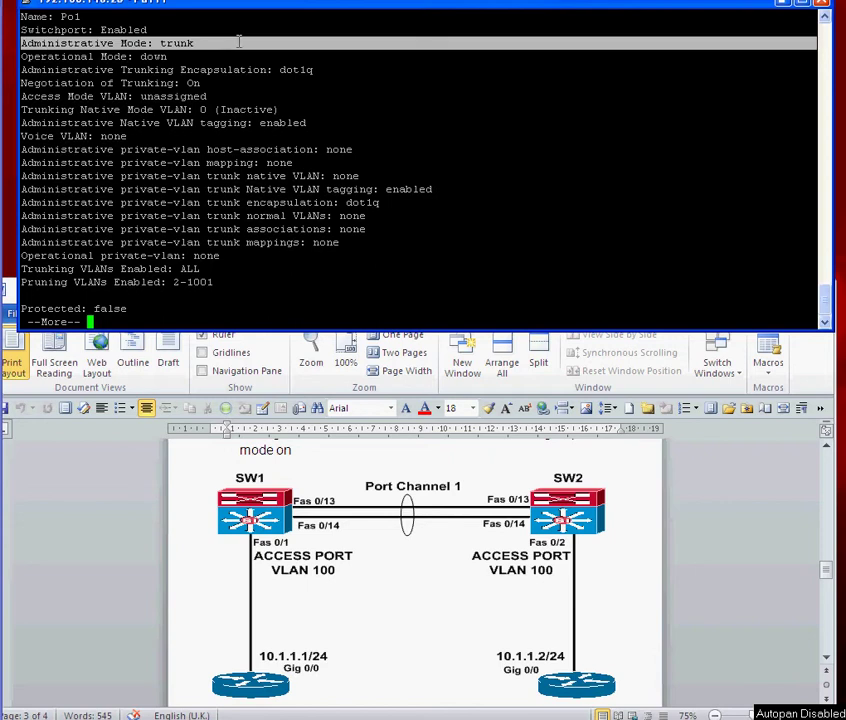
left_click_drag(21, 57, 215, 58)
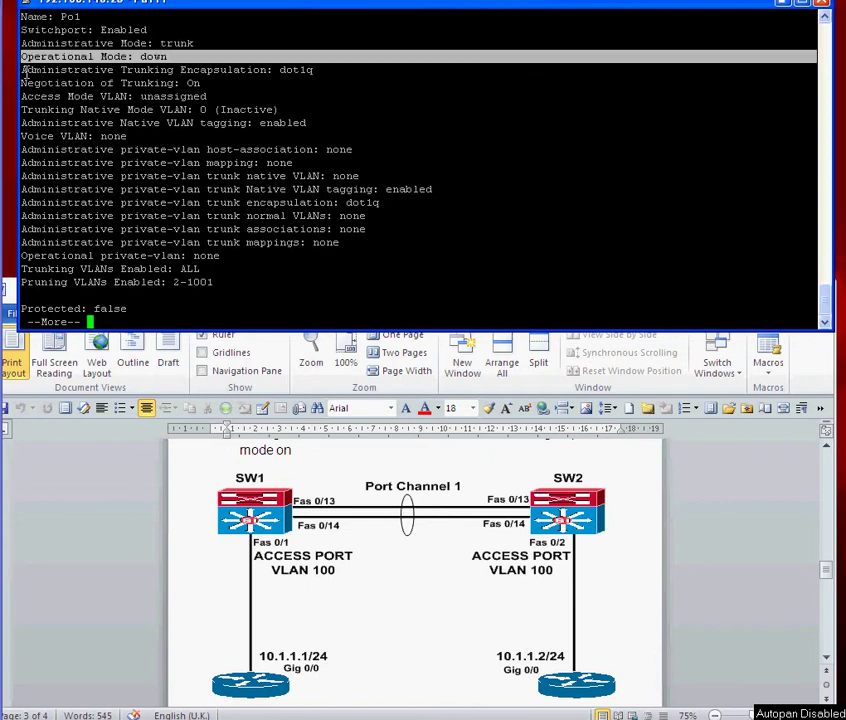
left_click_drag(24, 70, 330, 77)
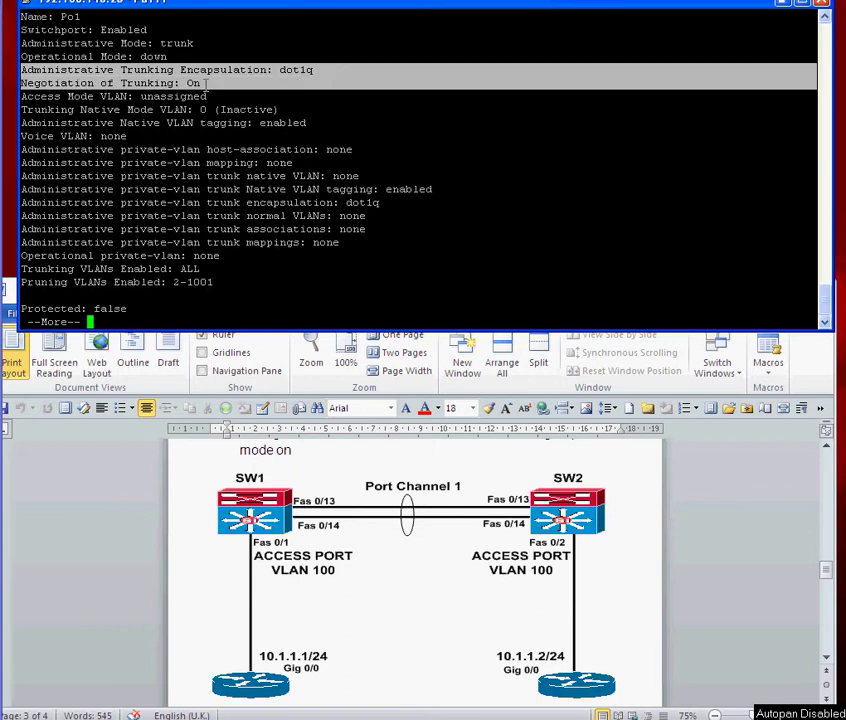
key("space")
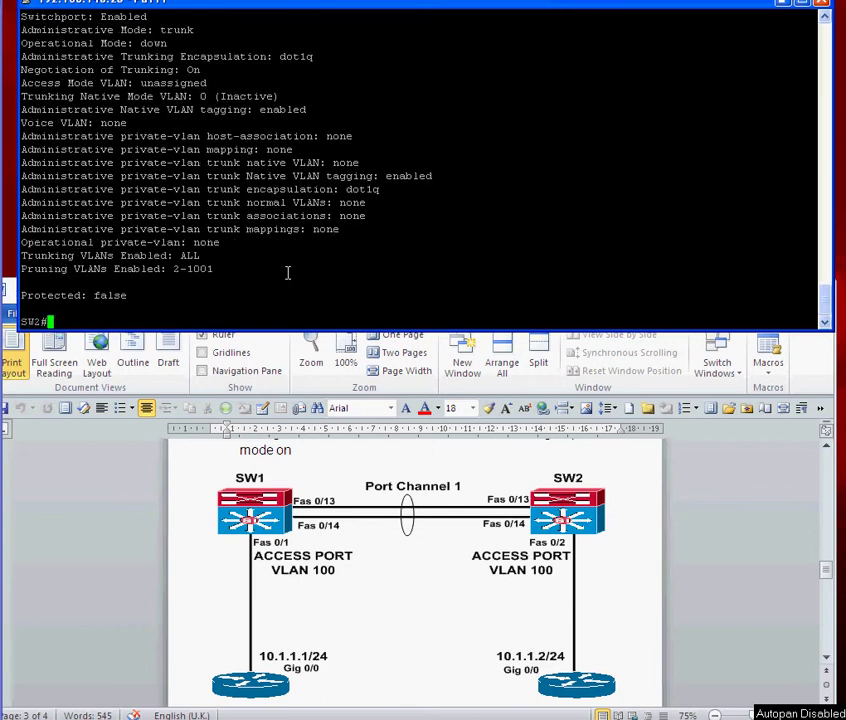
type("sh interfaces po 1 switchport")
key("Return")
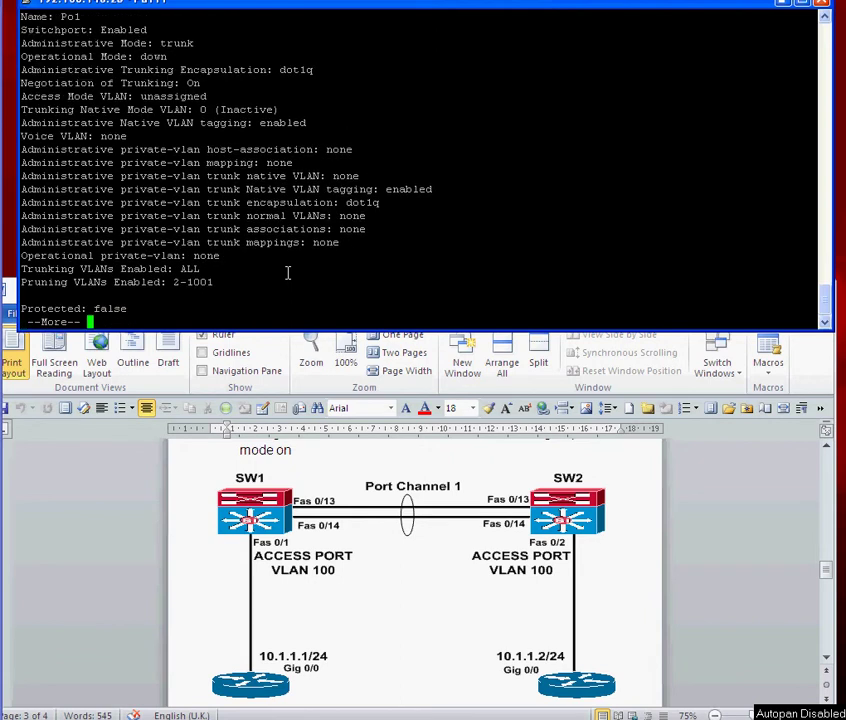
key("space")
- Check SW2's EtherChannel summary and the status of interface Fa0/13
type("sh eth")
key("Tab")
type("sum")
key("Tab")
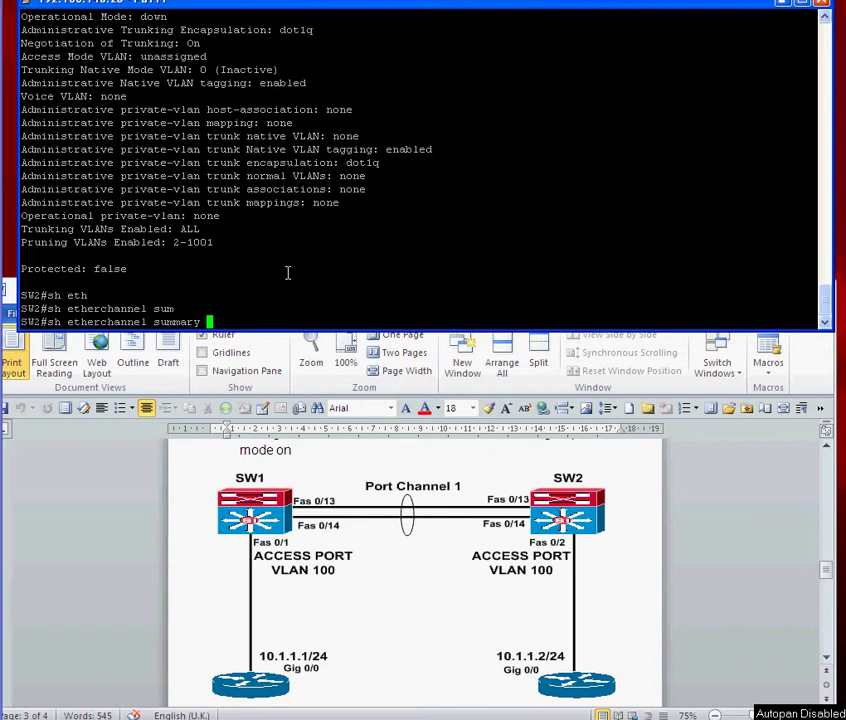
key("Return")
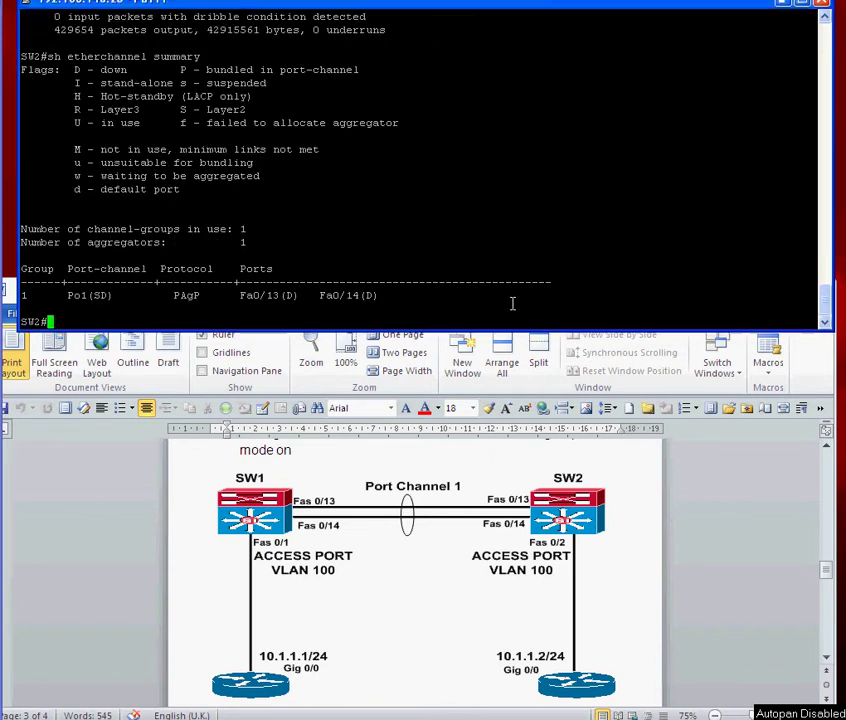
type("sh inter")
key("Tab")
type("fas")
key("Tab")
type("0/13")
key("Return")
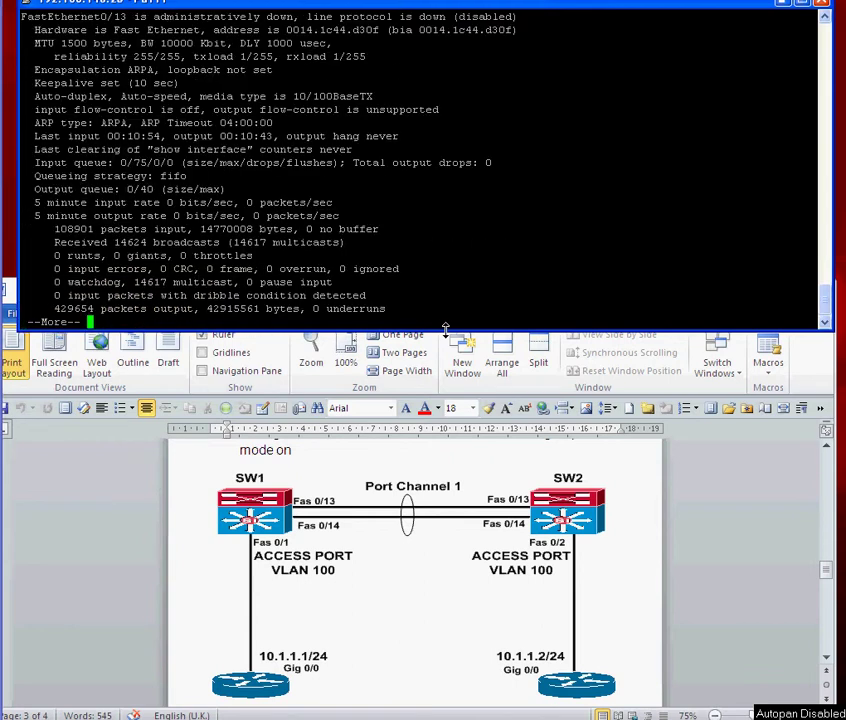
- Enable the interface range Fa0/13–14 on SW2 with 'no shutdown'
type("qconf t")
key("Return")
type("int ran")
key("Tab")
type("fas")
key("Tab")
type("0/13-14")
key("Return")
type("no sh")
key("Tab")
key("Return")
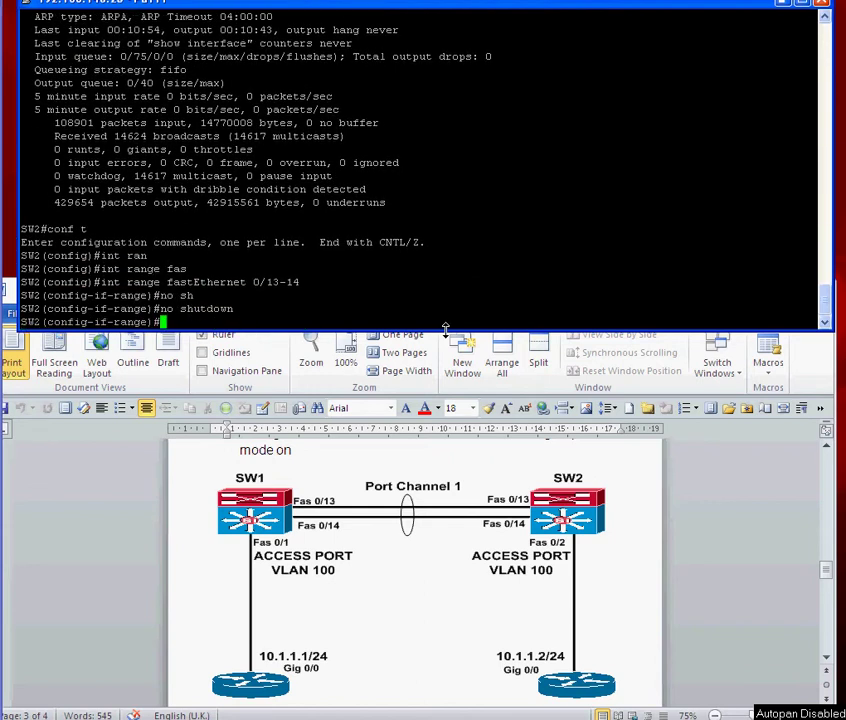
key("ctrl+z")
- Recheck the EtherChannel summary to confirm Po1 is in use with both ports bundled
type("sh interfaces fastEthernet 0/13")
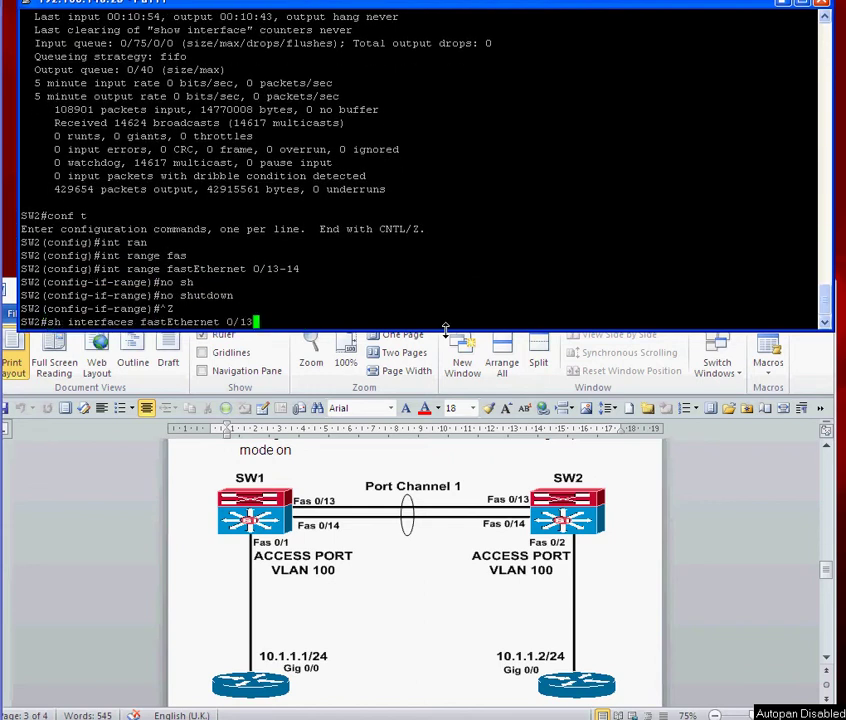
key("ctrl+c")
type("sh etherchannel summary")
key("Return")
key("Return")
key("Return")
type("conf t")
key("Up")
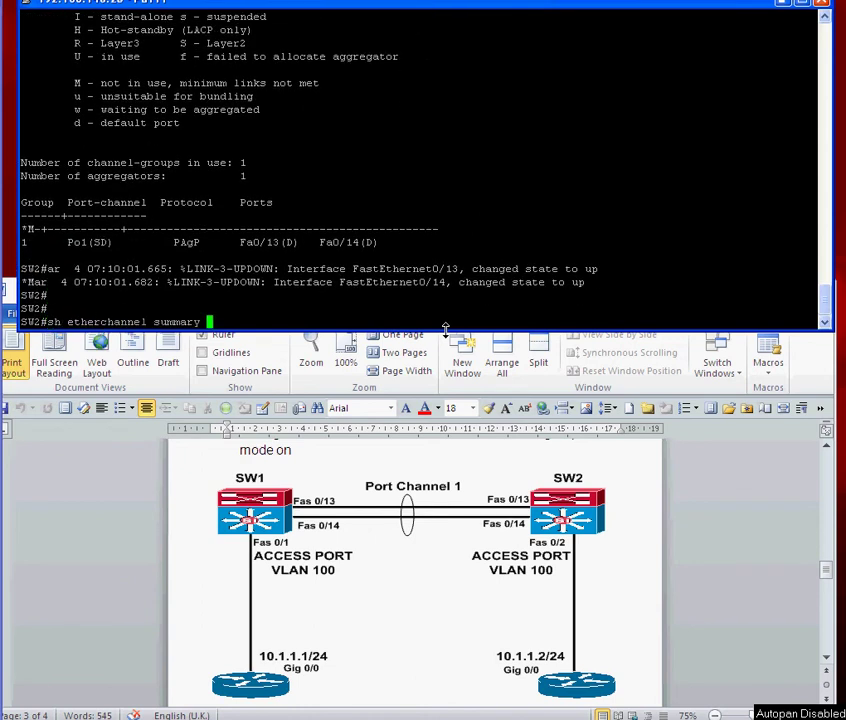
key("Return")
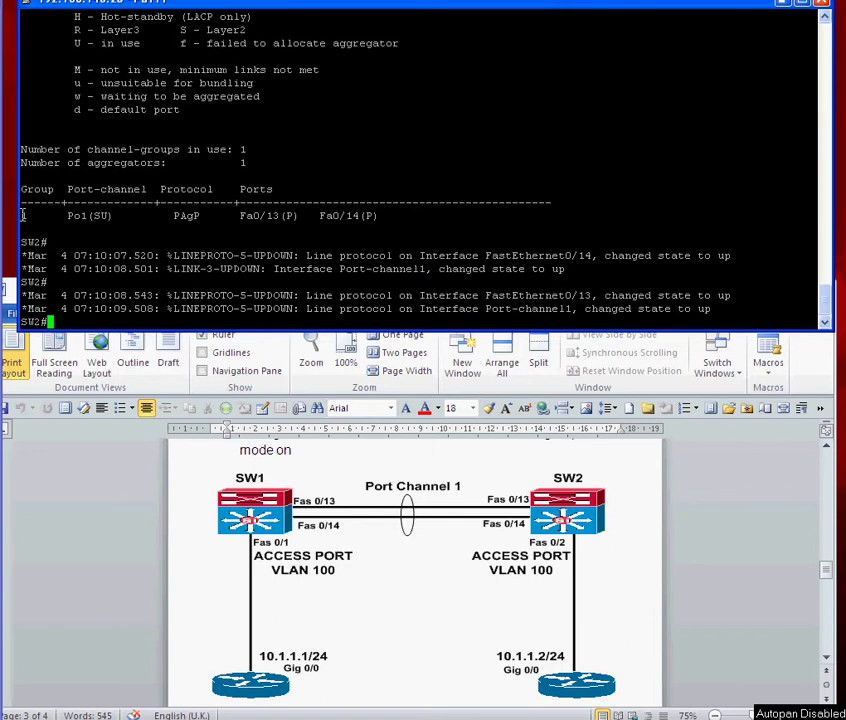
left_click_drag(21, 215, 427, 215)
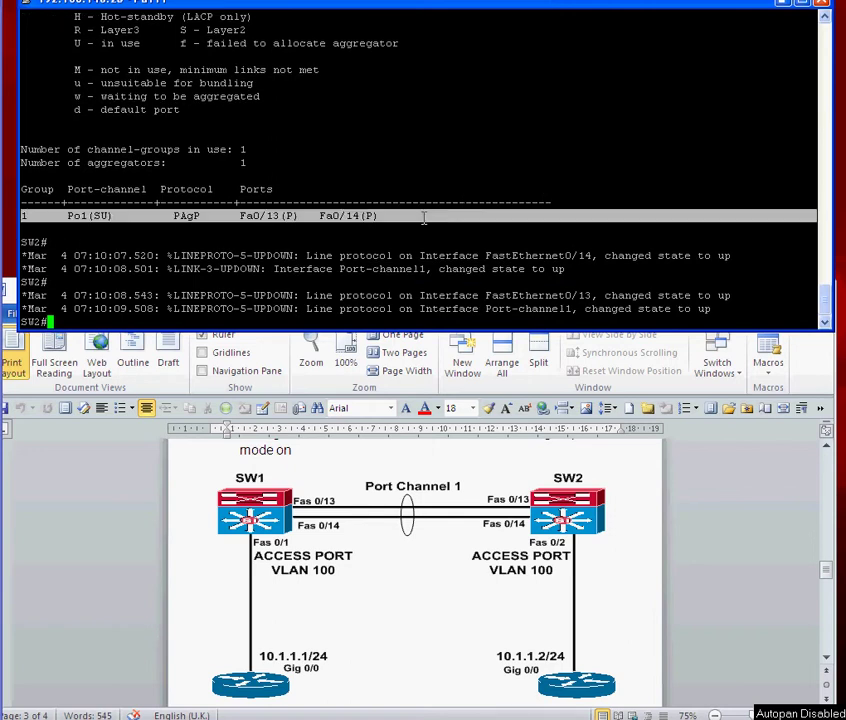
left_click(533, 295)
key("Return")
key("Return")
key("Return")
- Show the EtherChannel summary once more, then return to the R1 terminal session
type("sh eth")
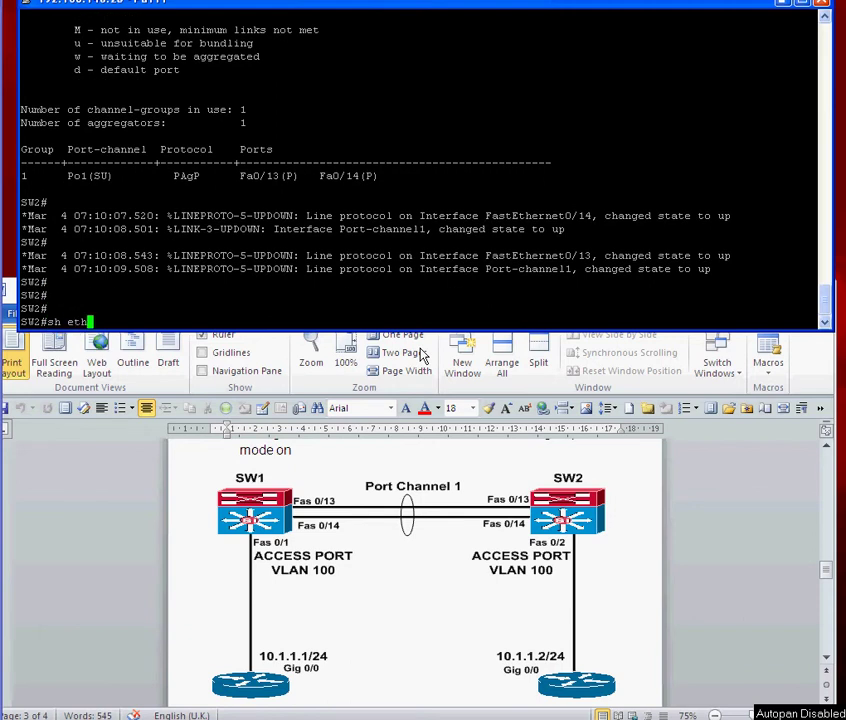
key("Tab")
type("sum")
key("Tab")
key("Return")
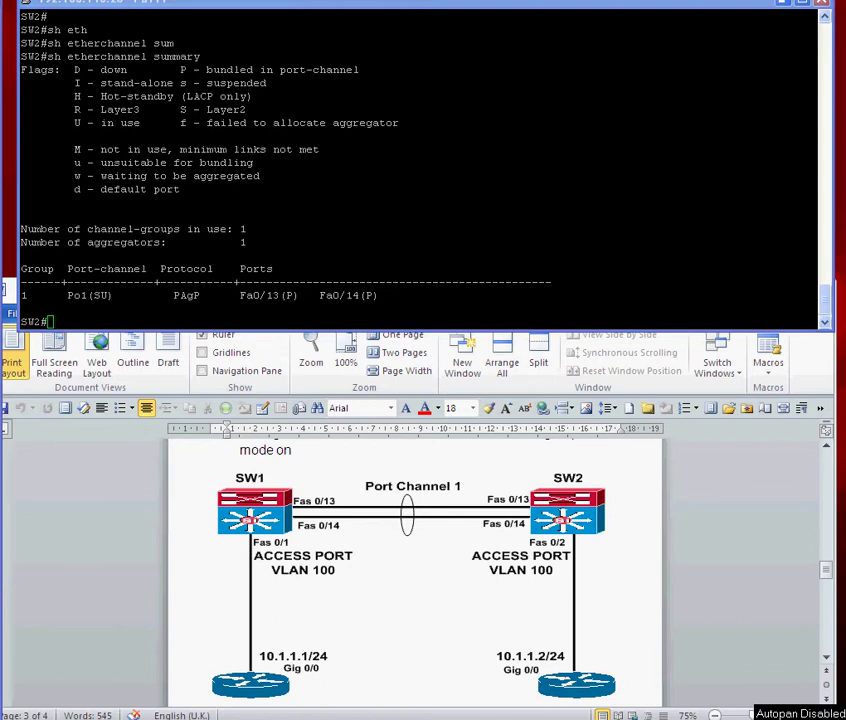
key("alt+Tab")
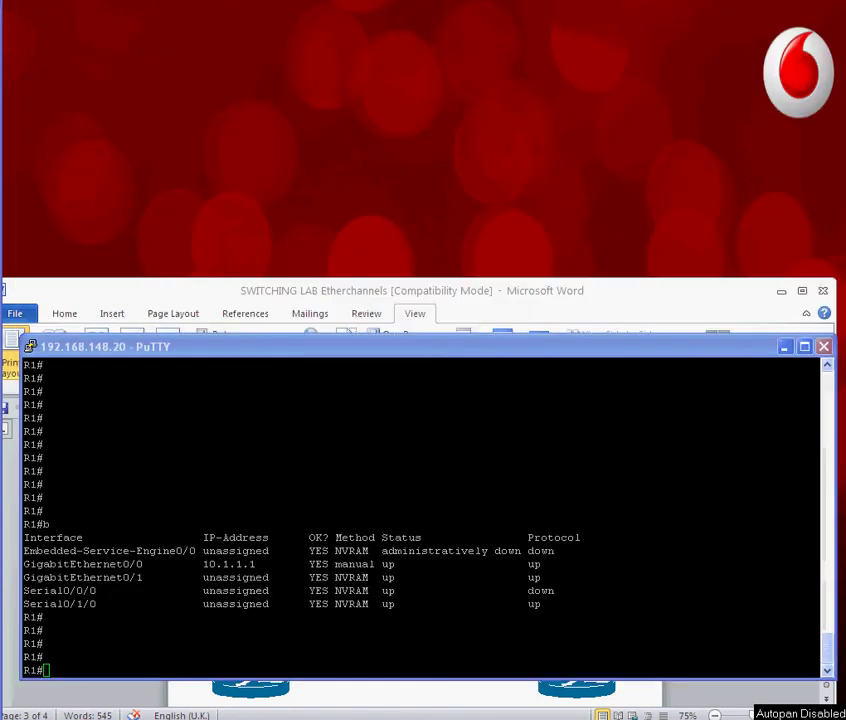
- Ping 10.1.1.2 from R1 across the port-channel
type("p")
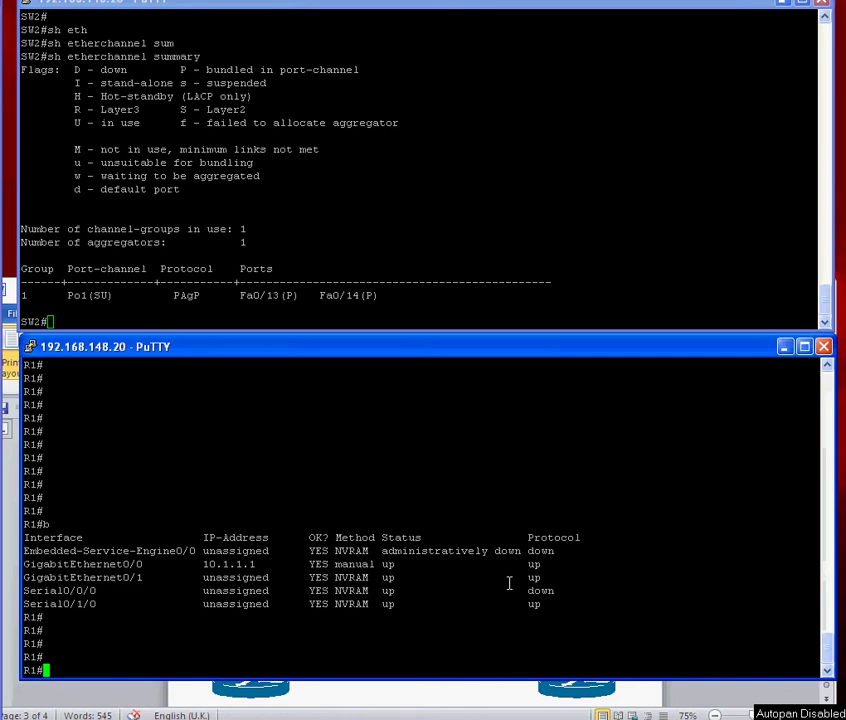
type("ing 10.")
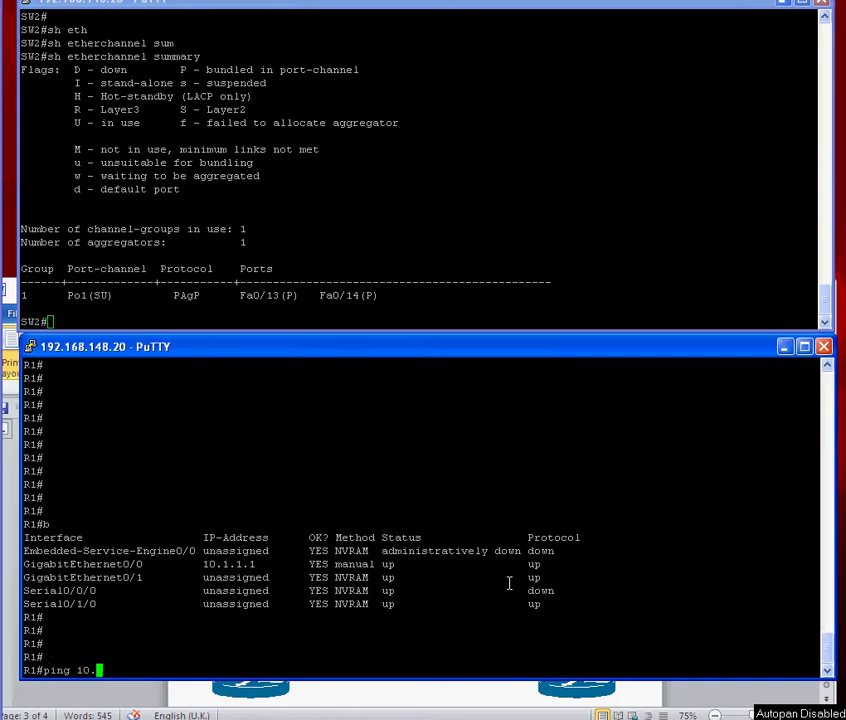
type("1.1.2")
key("Return")
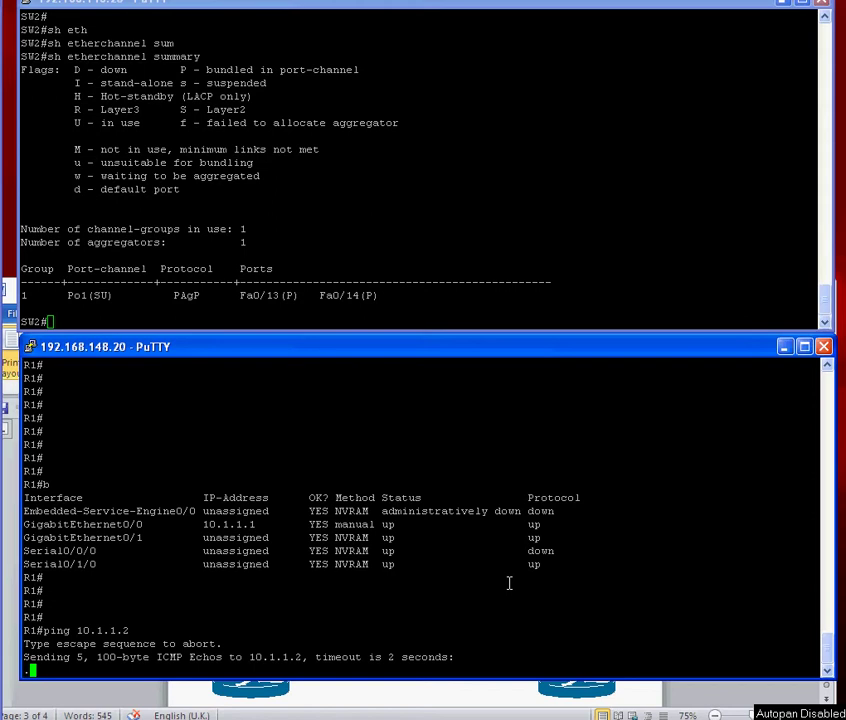
left_click(510, 246)
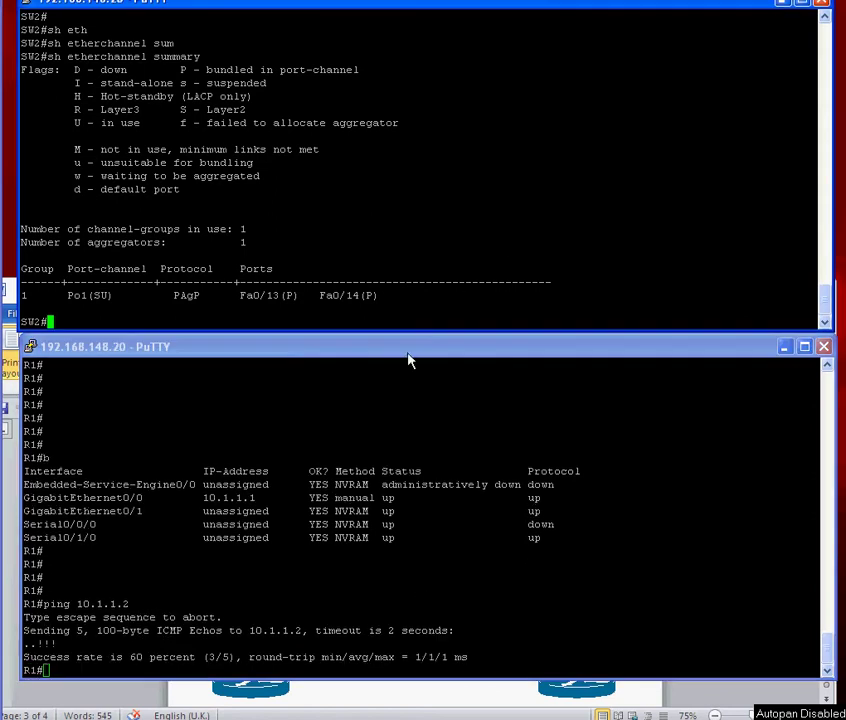
left_click(425, 587)
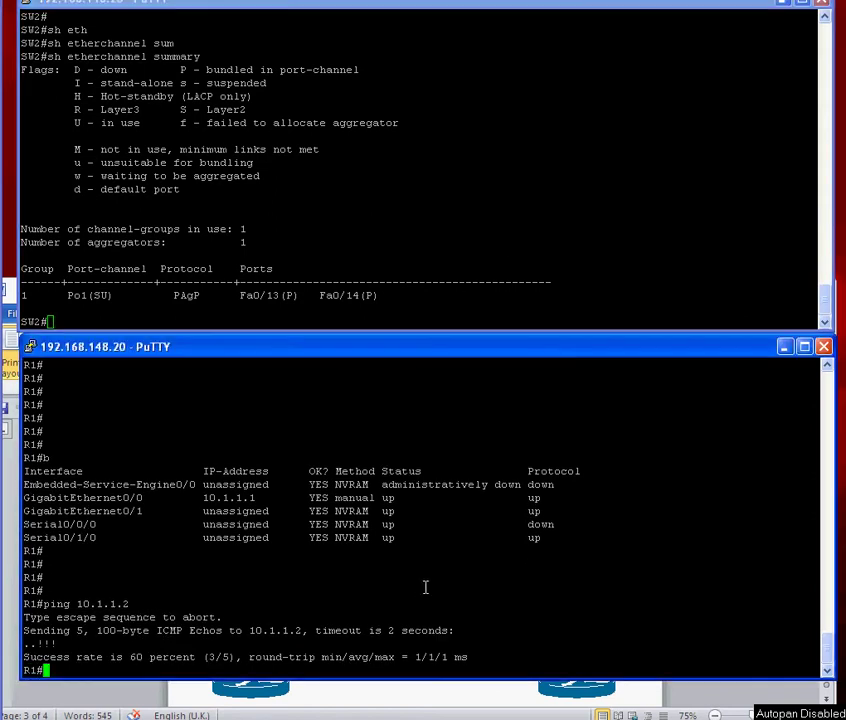
- Move to R2's console, ping 10.1.1.1 successfully, then try 'ping 10.1.1.1 10000000'
key("ctrl+shift+6")
key("x")
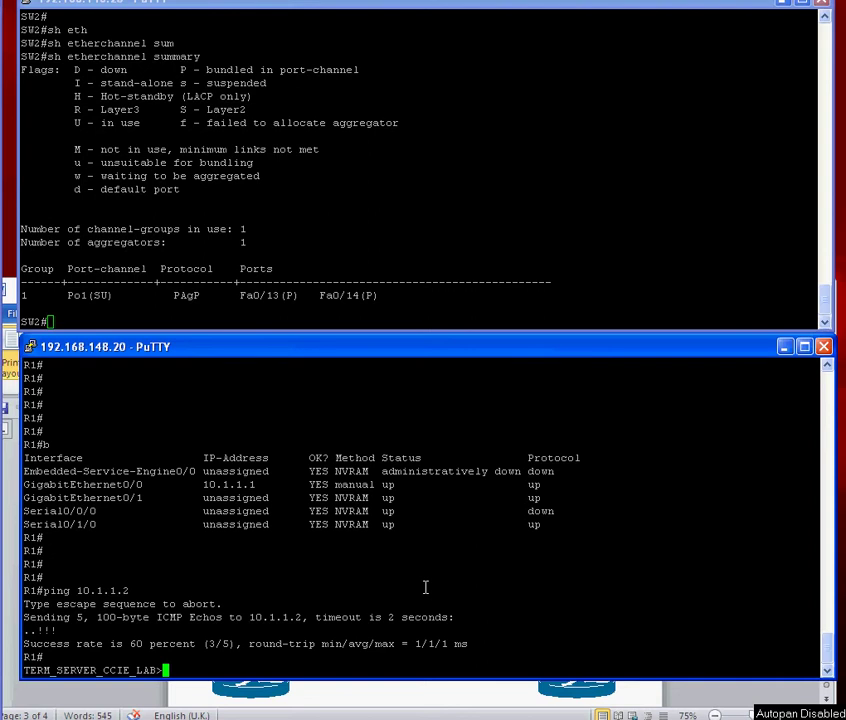
type("r2")
key("Return")
type("ping 10.1.1.1")
key("Return")
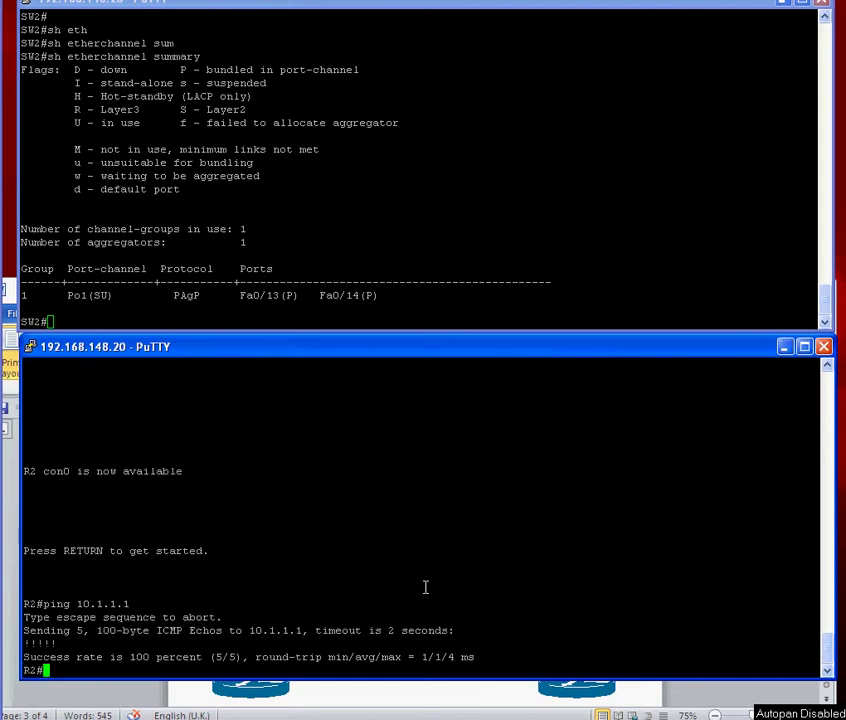
type("ping 10.1.1.1 ")
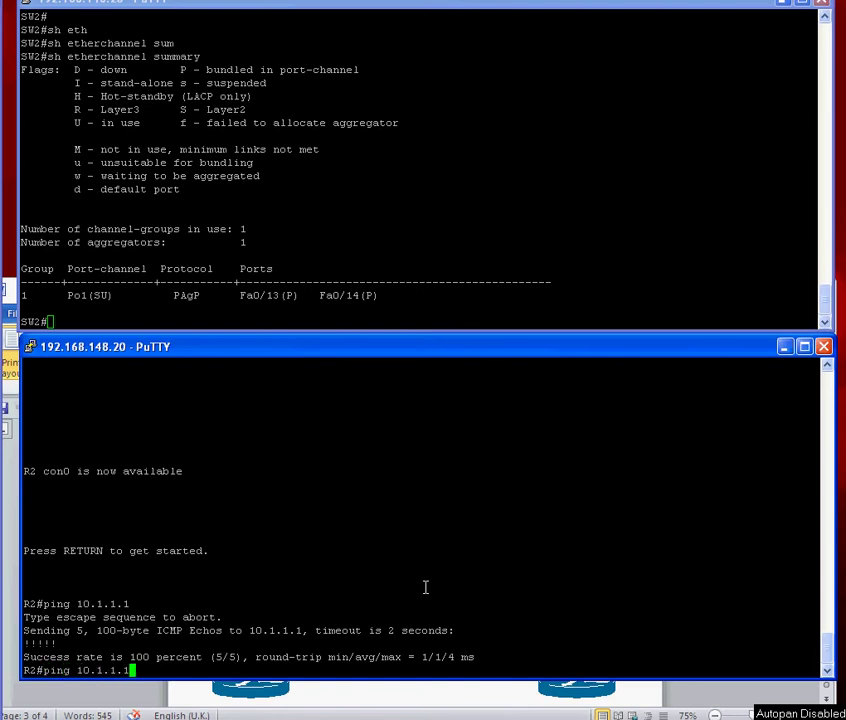
type("10000000")
key("Return")
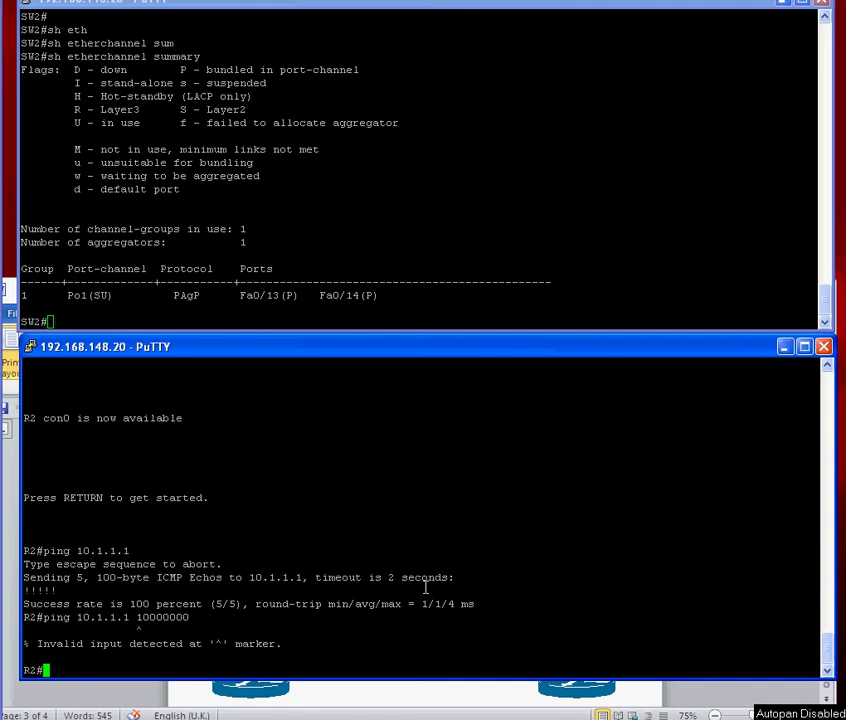
- Start a 10000000-repeat ping from R2 to 10.1.1.1
key("Up")
key("Left")
key("Left")
key("Left")
key("Left")
key("Left")
key("Left")
key("Left")
key("Left")
type("rep")
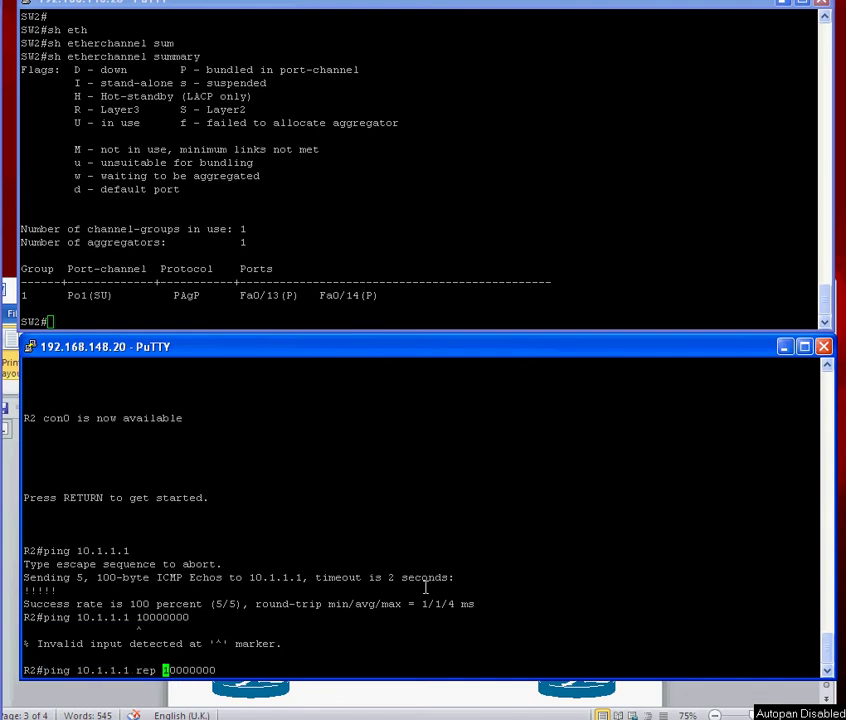
key("Return")
- Shut down interface Fa0/13 on SW2
left_click(542, 210)
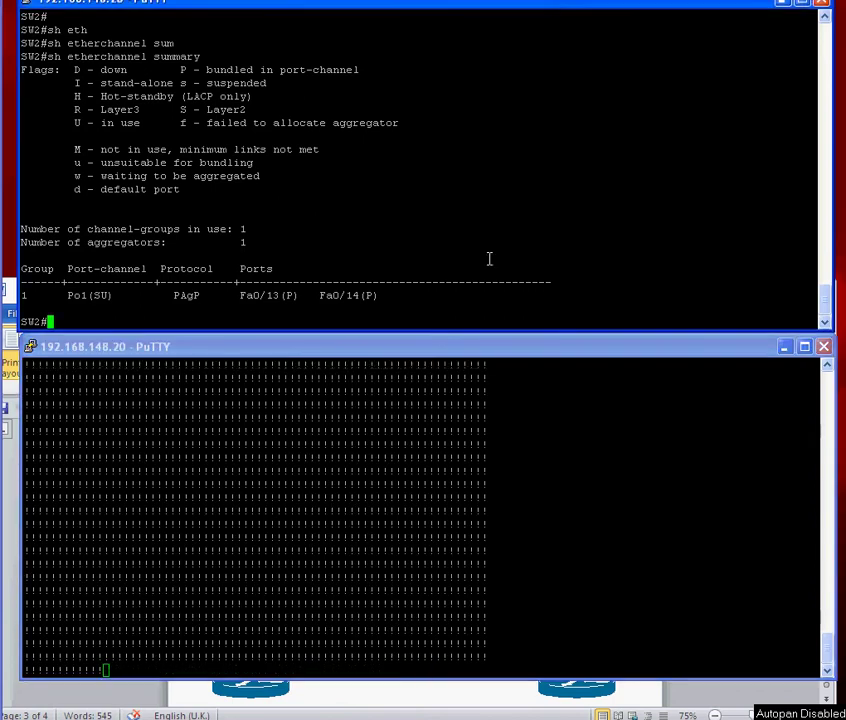
type("conf t")
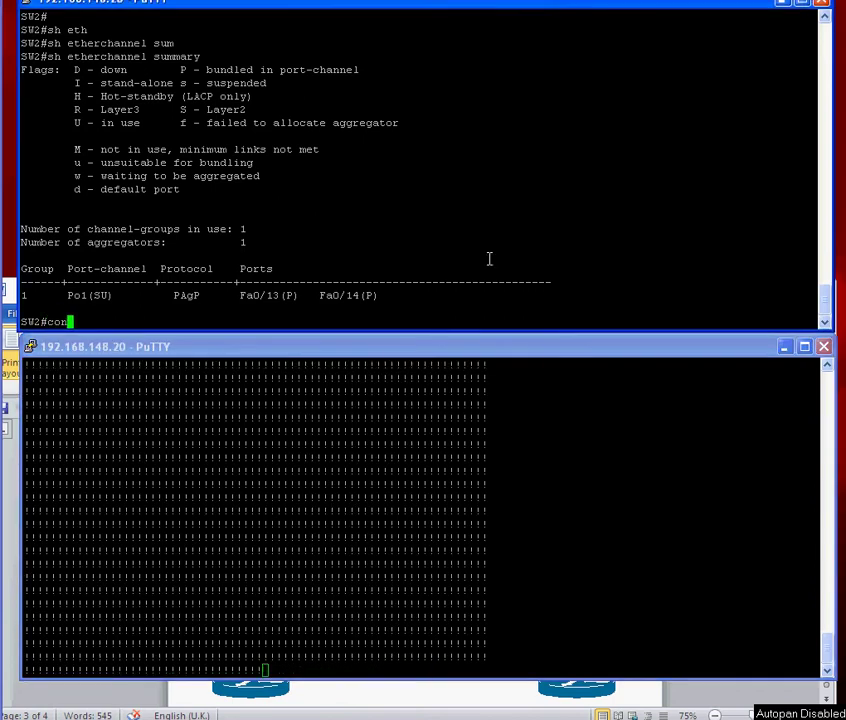
key("Return")
type("int f")
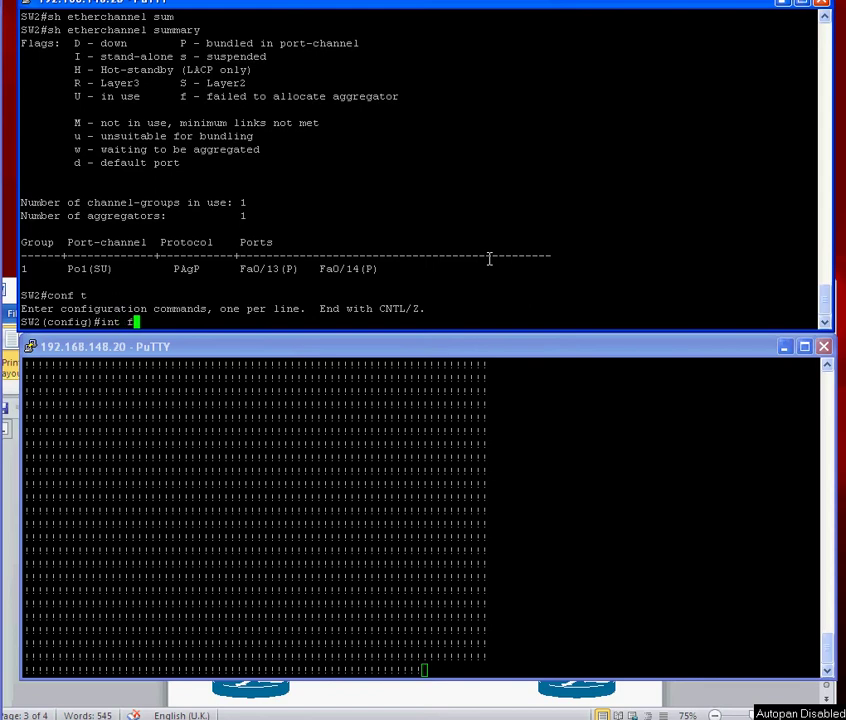
type("as 0/13")
key("Return")
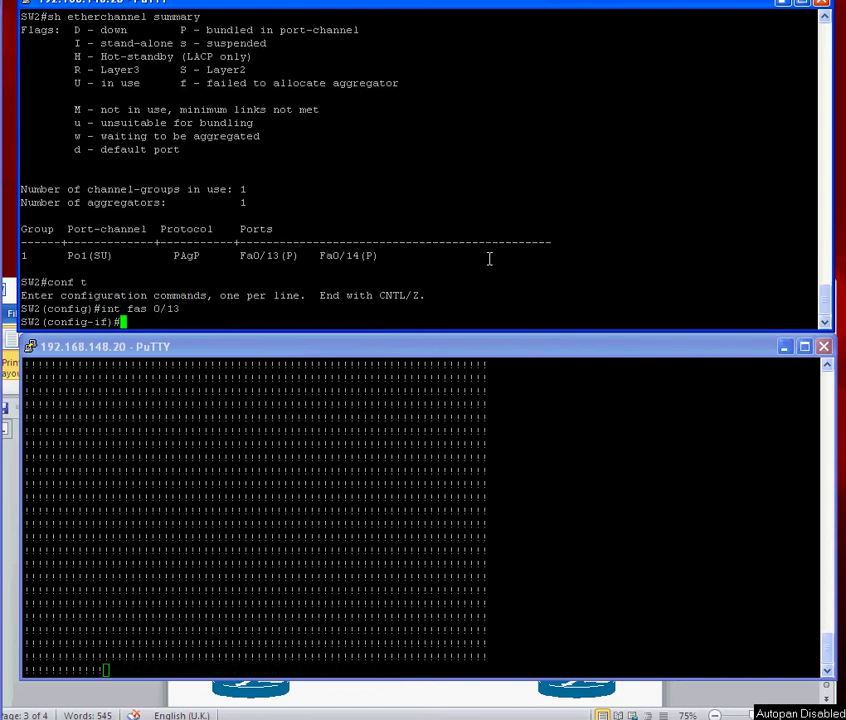
type("shut")
key("Tab")
key("Return")
key("ctrl+z")
- Check the EtherChannel summary, comparing the Fa0/13 and Fa0/14 port states
type("sh eth")
key("Tab")
type("sum")
key("Tab")
key("Return")
double_click(259, 295)
double_click(345, 295)
left_click(563, 312)
- Shut down interface Fa0/14 on SW2
type("conf t")
key("Return")
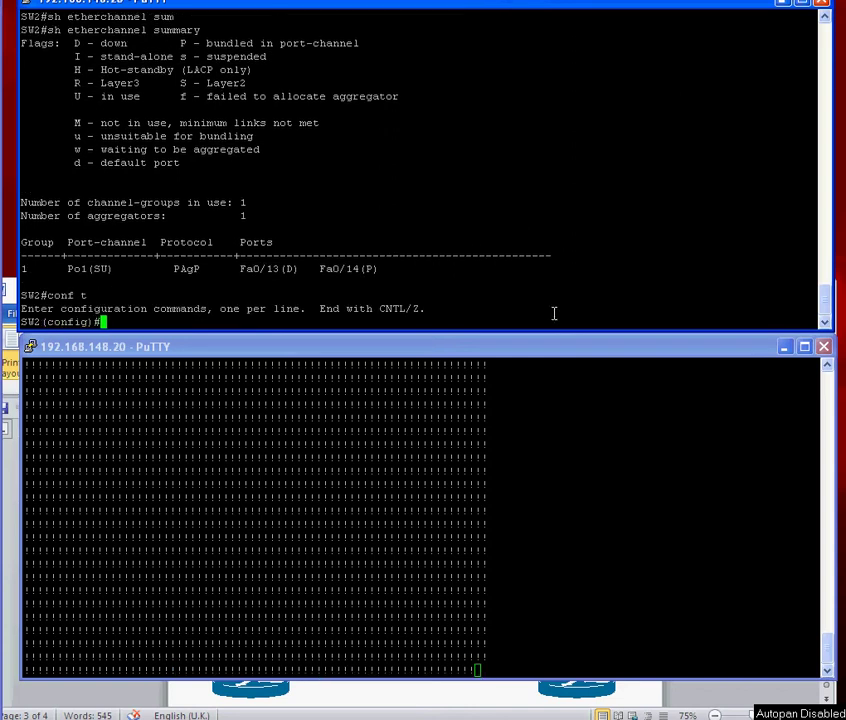
type("int fas 0")
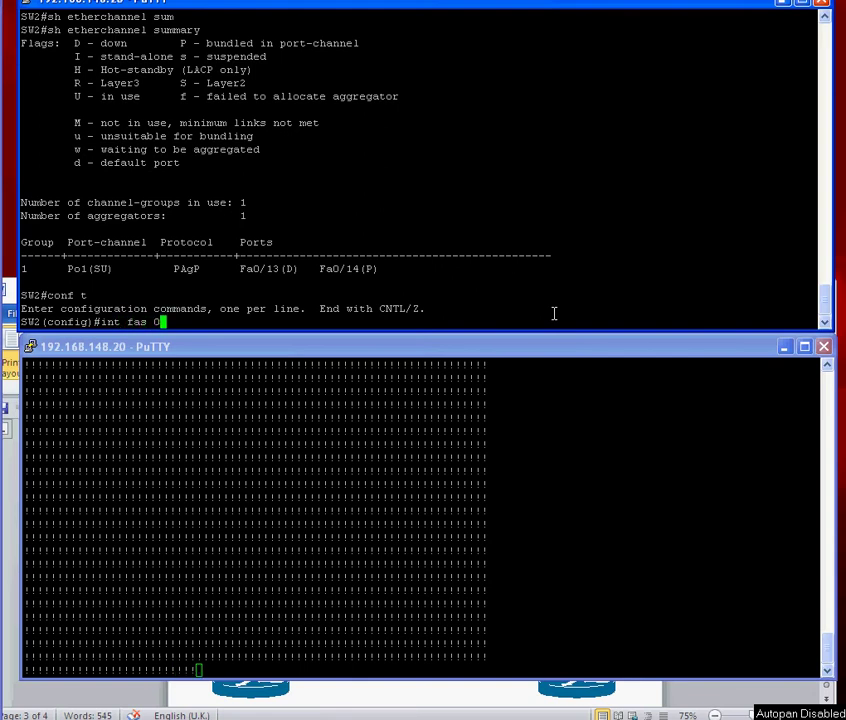
type("/14")
key("Return")
type("shut")
key("Tab")
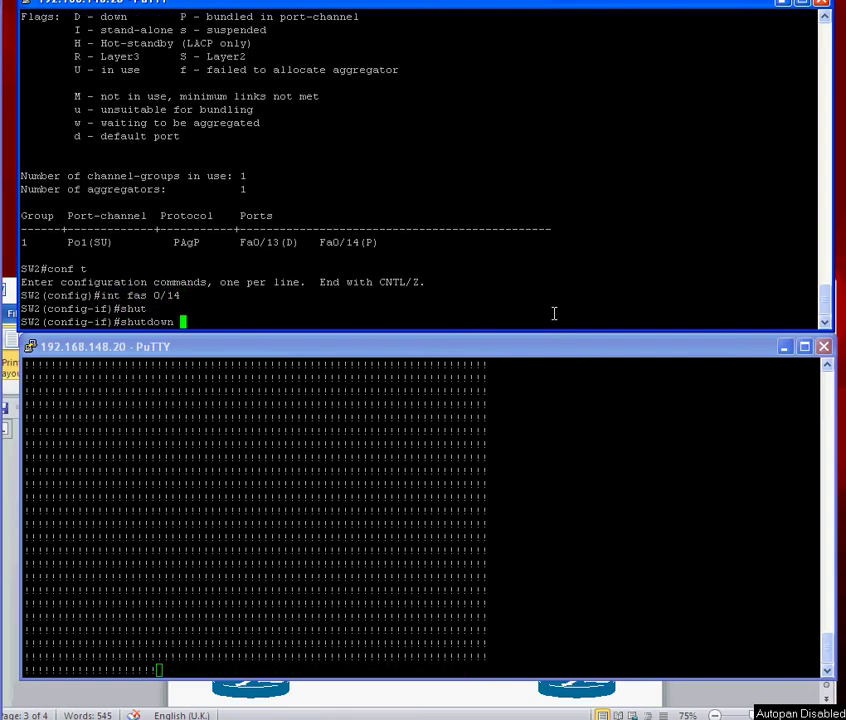
key("Return")
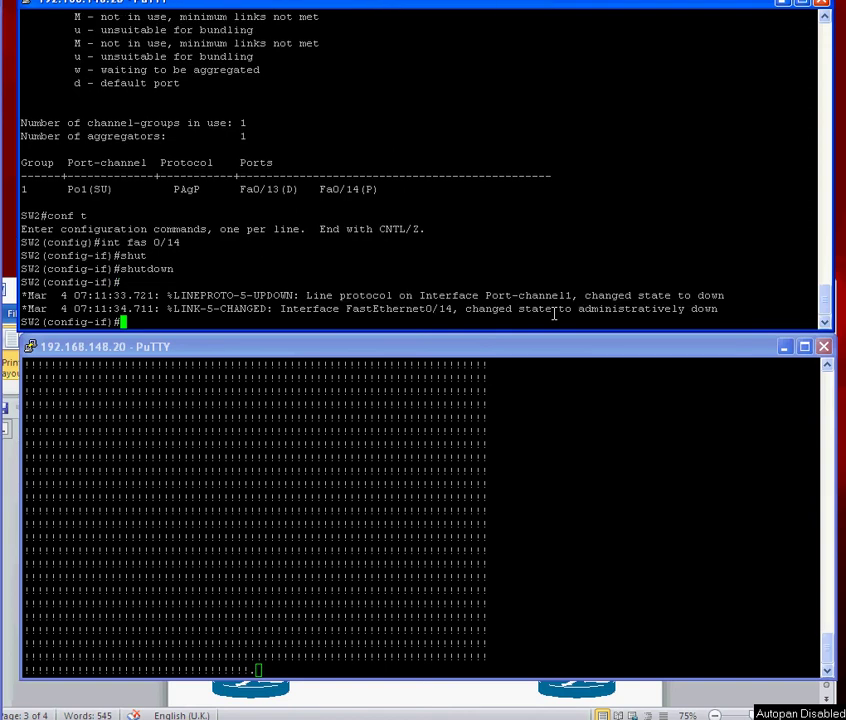
key("ctrl+z")
- Rerun the EtherChannel summary to confirm Po1 is down with both ports down
key("Up")
key("Up")
key("Down")
key("Return")
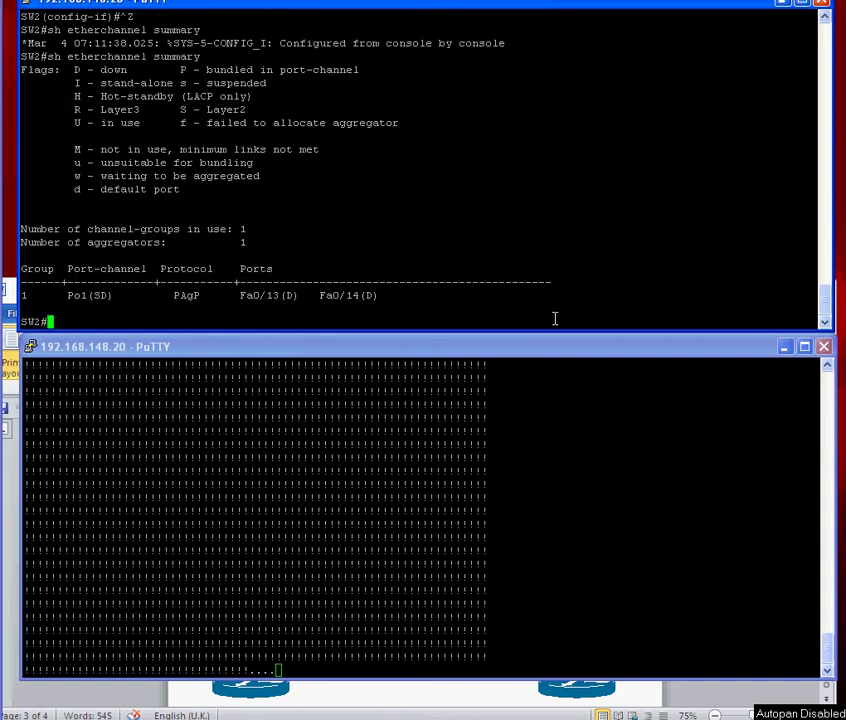
left_click_drag(238, 298, 388, 297)
- Re-enable Fa0/13 and Fa0/14 on SW2 with 'no shutdown'
left_click(432, 201)
type("conf t")
key("Return")
type("int fas 0/13")
key("Return")
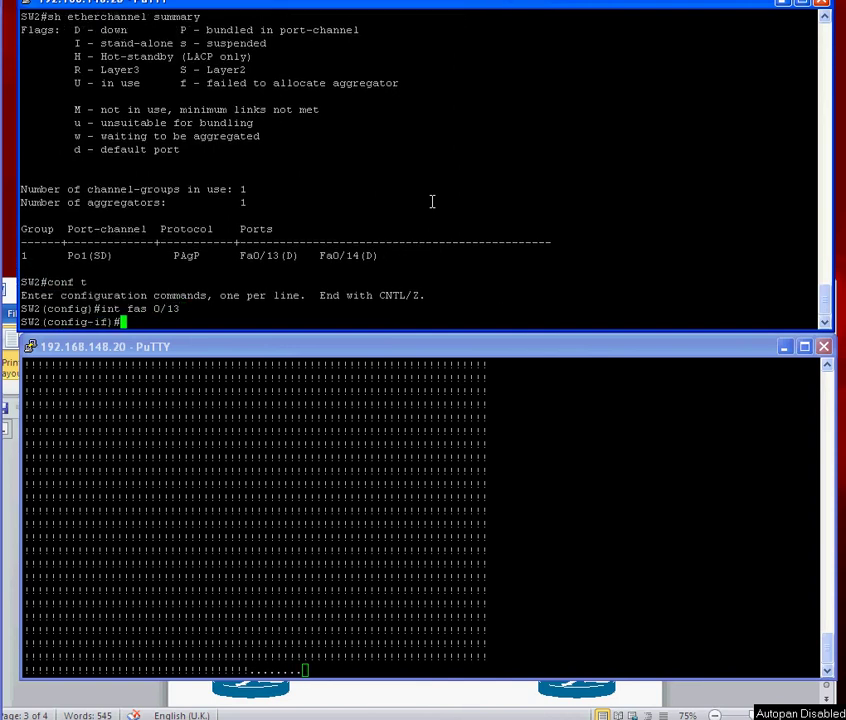
type("no sh")
key("Tab")
key("Return")
type("int fas 0/14")
key("Return")
type("no sh")
key("Tab")
key("Return")
key("ctrl+z")
- Run the EtherChannel summary repeatedly until both ports show as bundled in Po1
type("sh eth")
key("Tab")
type("sum")
key("Tab")
key("Return")
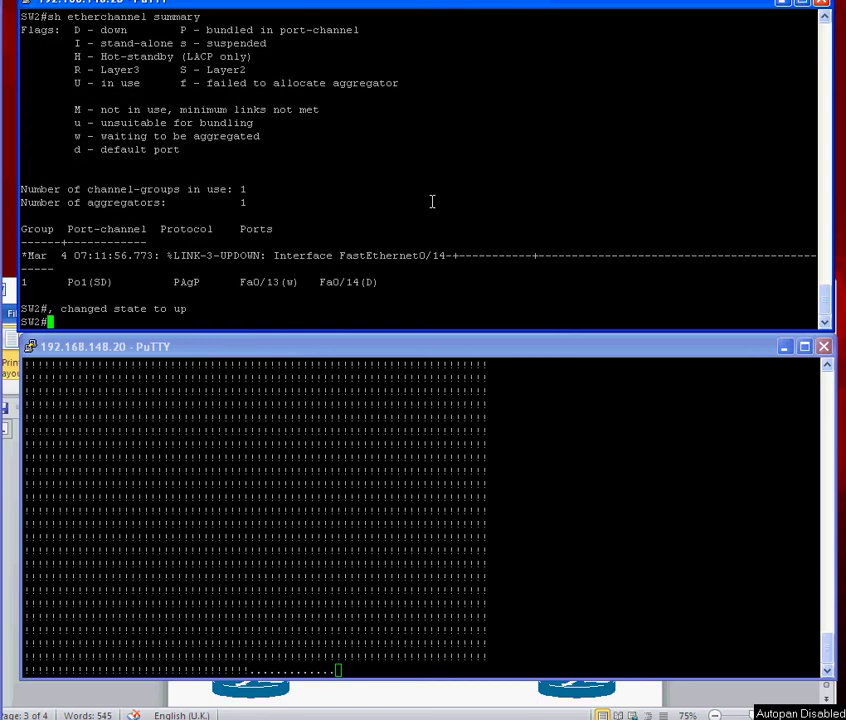
key("Up")
key("Return")
key("Return")
key("Return")
key("Return")
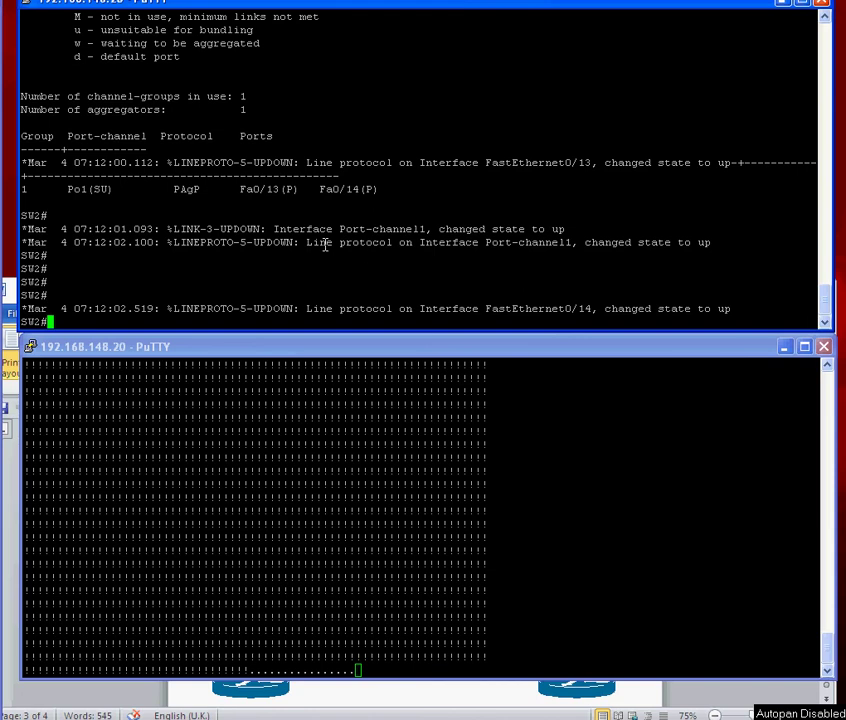
key("Up")
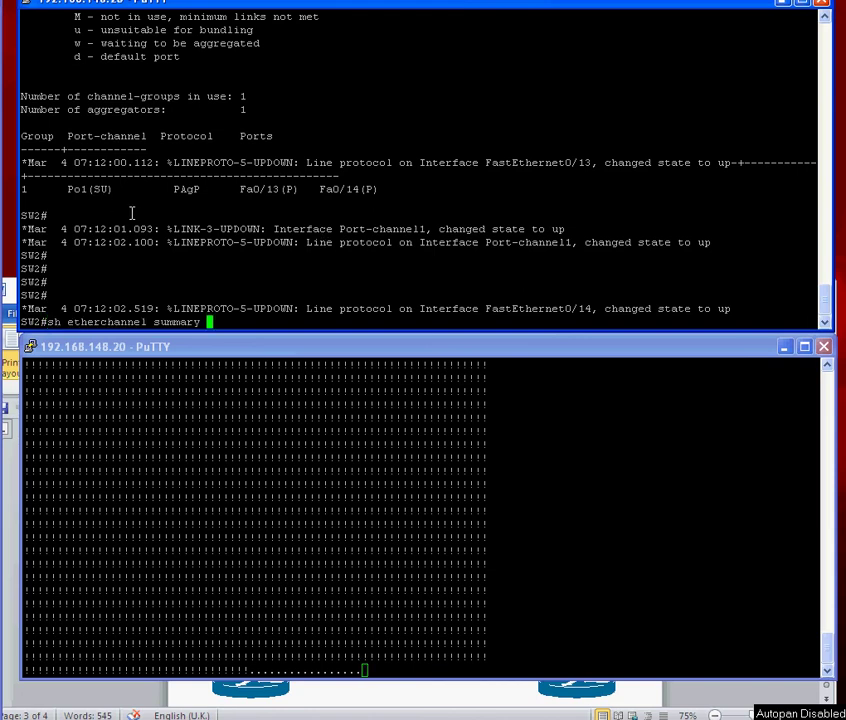
key("Return")
- Begin entering the 'show spanning-tree vlan' command
key("Return")
key("Return")
type("sh span")
key("Tab")
type("vl")
key("Tab")
- Rerun 'show spanning-tree vlan 100' repeatedly until Po1 shows FWD
type("100")
key("Return")
key("Up")
key("Return")
key("Up")
key("Down")
key("Up")
key("Return")
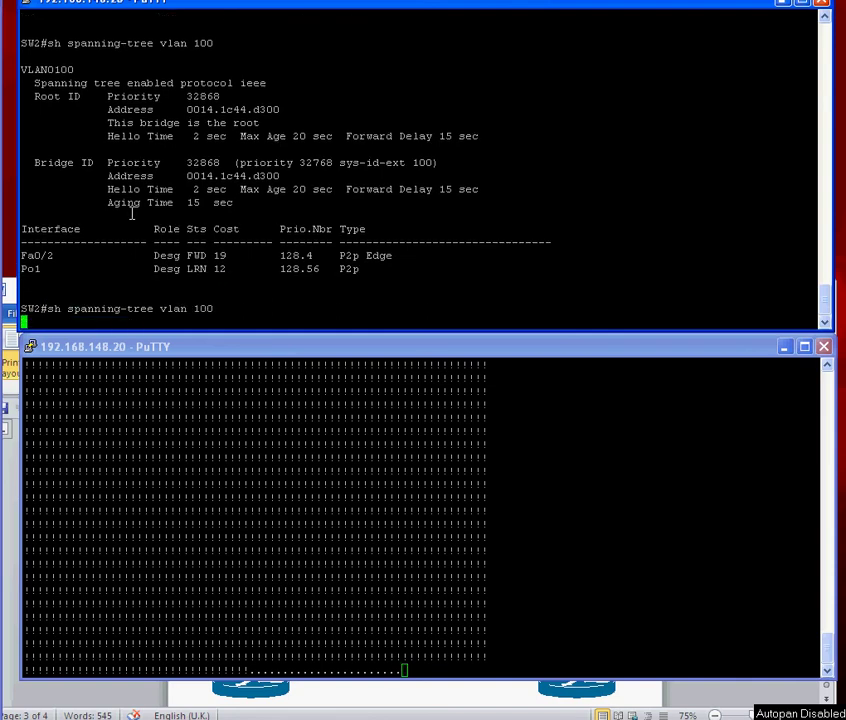
key("Up")
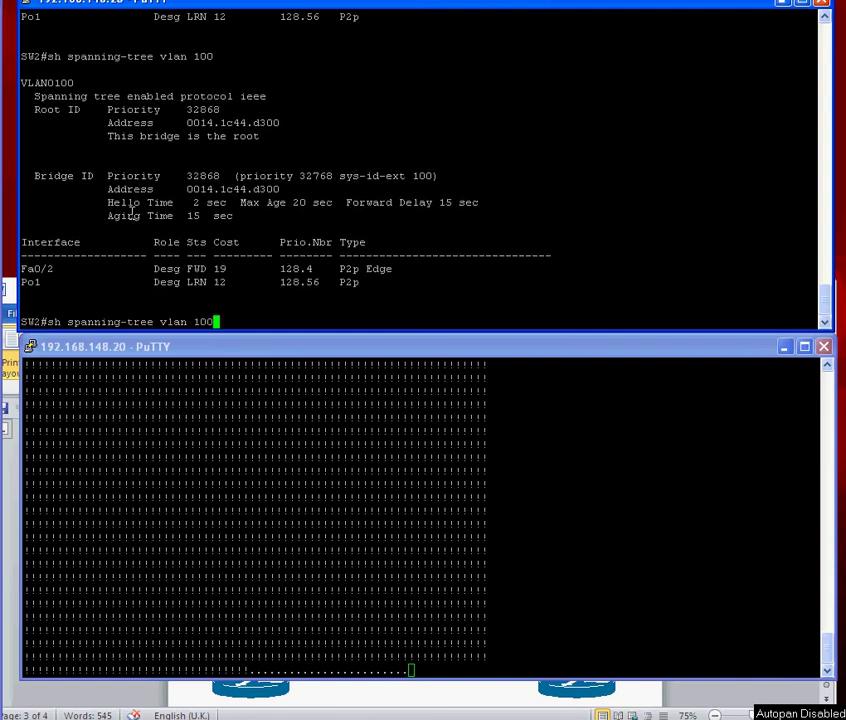
key("Down")
key("Up")
key("Return")
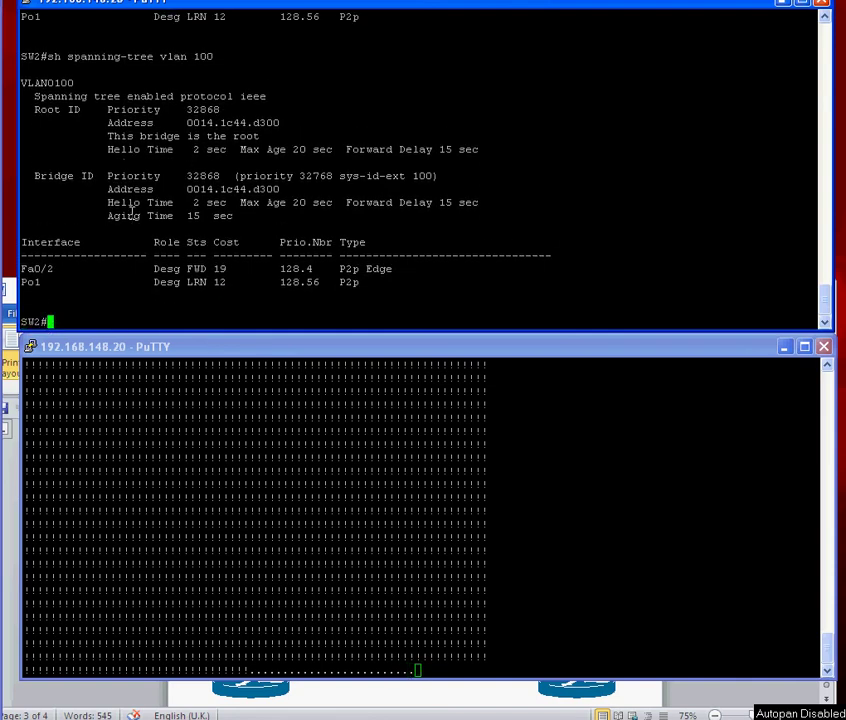
key("Up")
key("Down")
key("Up")
key("Return")
key("Up")
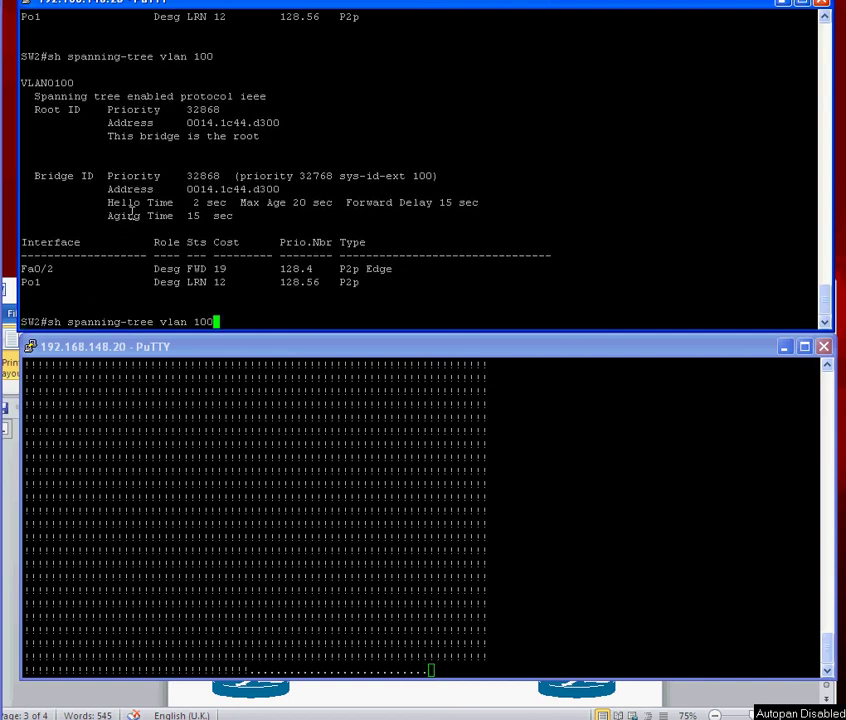
key("Down")
key("Up")
key("Return")
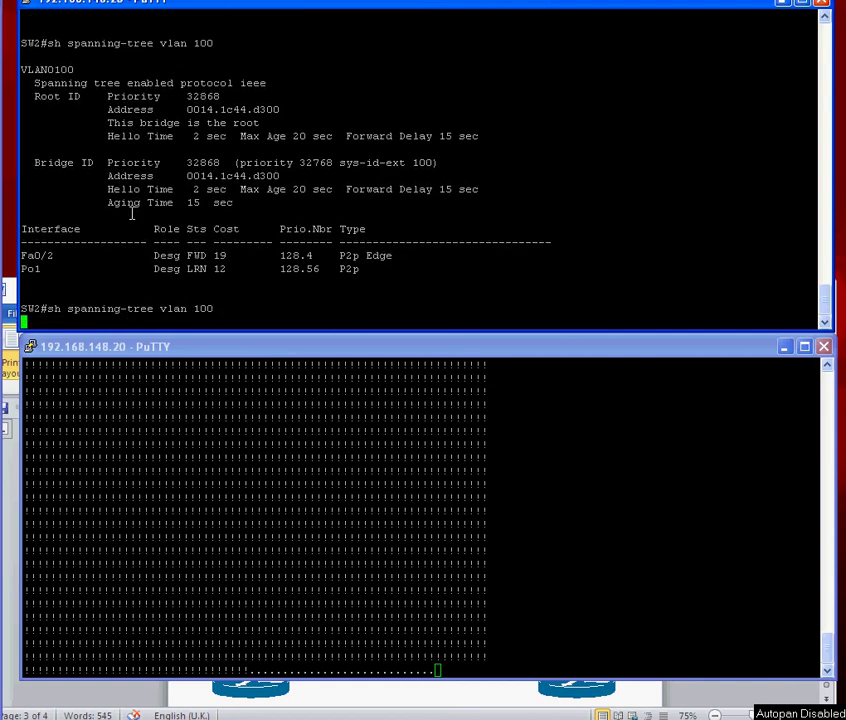
key("Up")
key("Return")
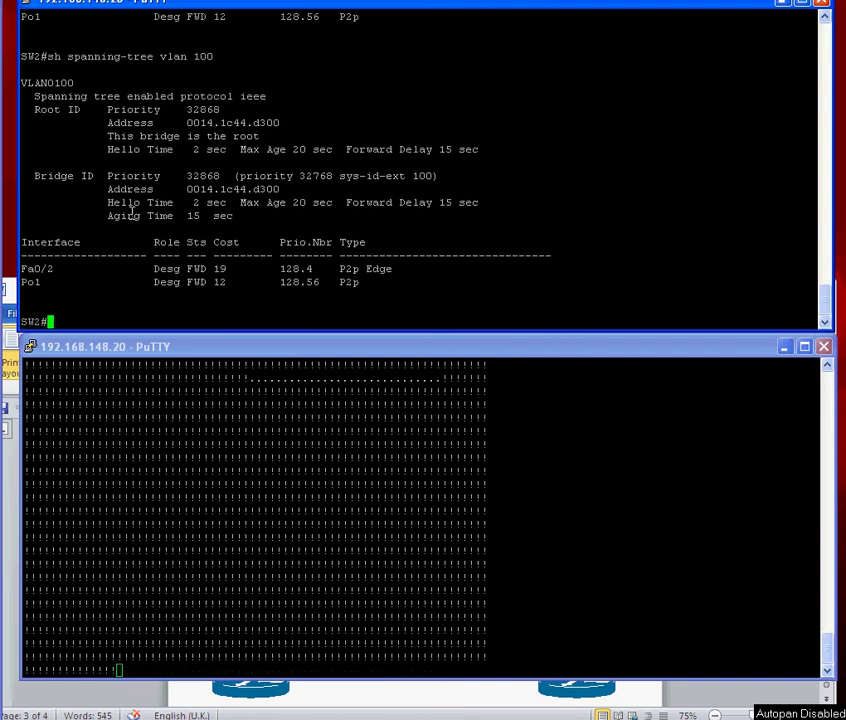